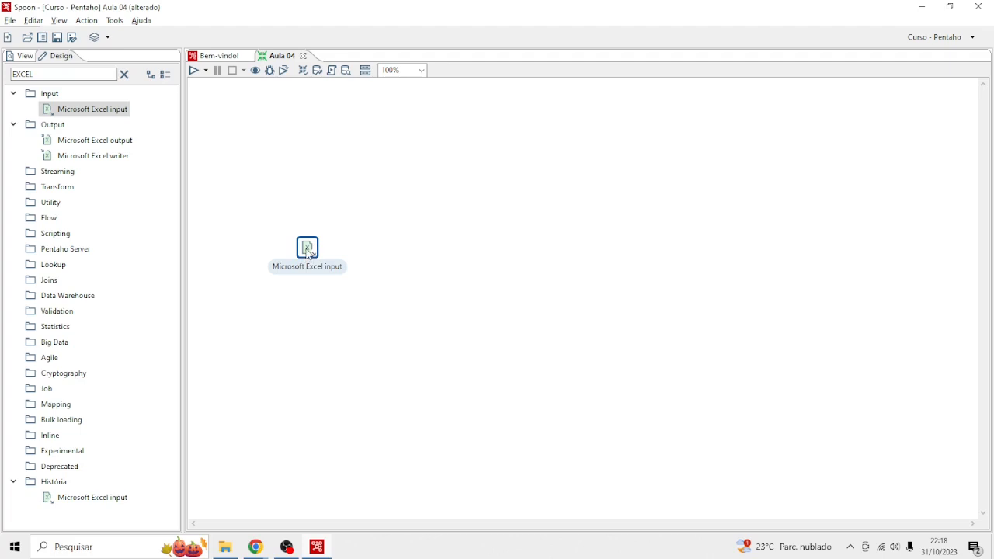
Set the Microsoft Excel input engine to Excel 2007 XLSX (Apache POI Streaming) and add Base de Dados.xlsx from the BD folder as selected file
double_click(308, 248)
click(973, 70)
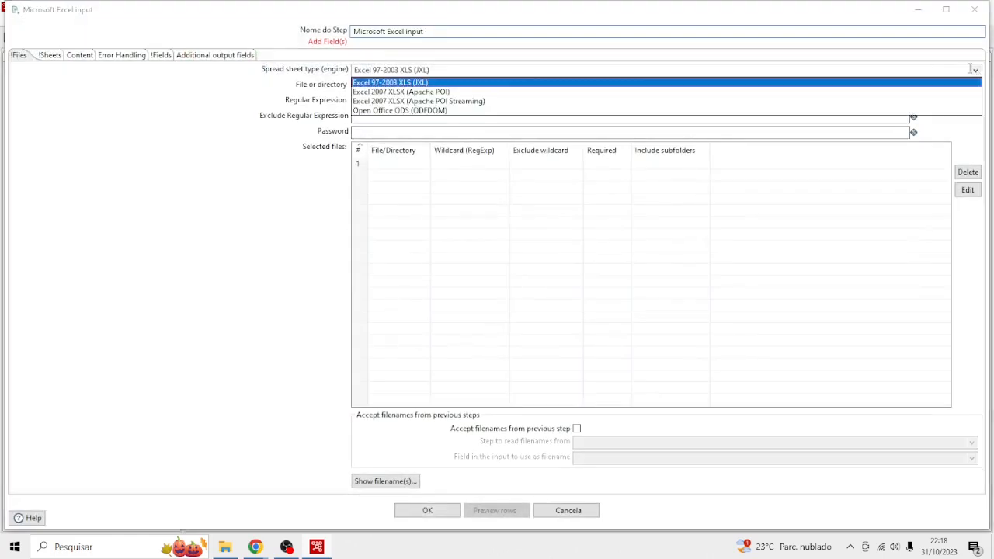
click(509, 102)
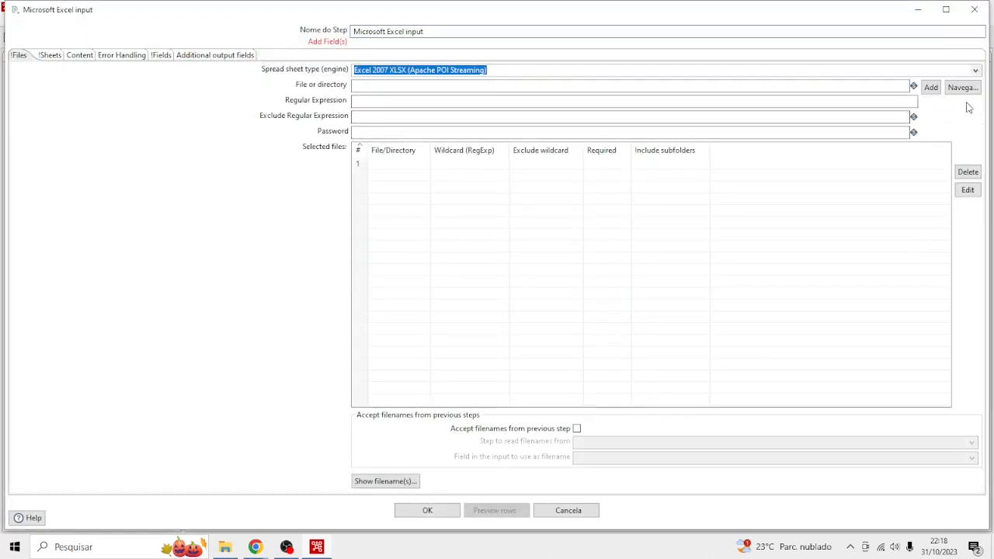
click(963, 88)
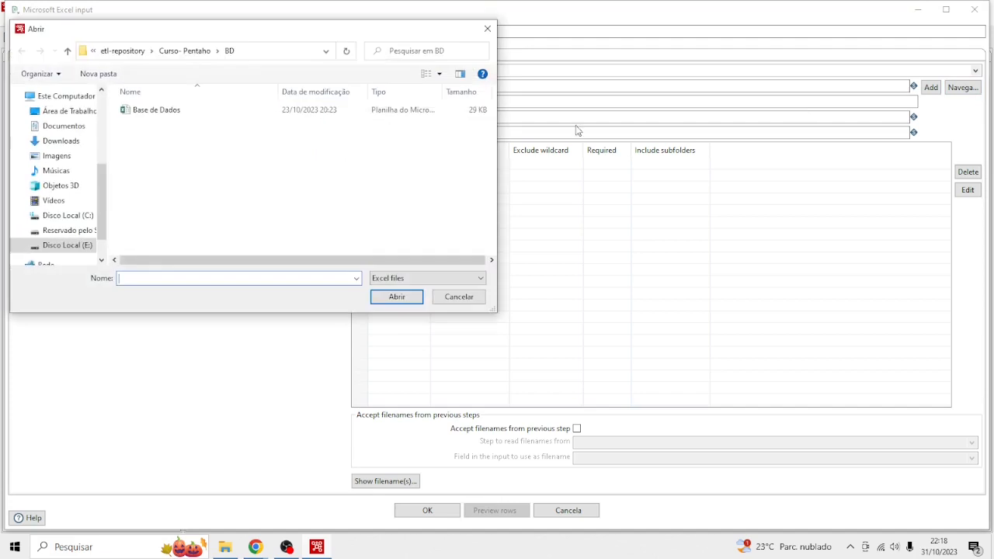
double_click(190, 113)
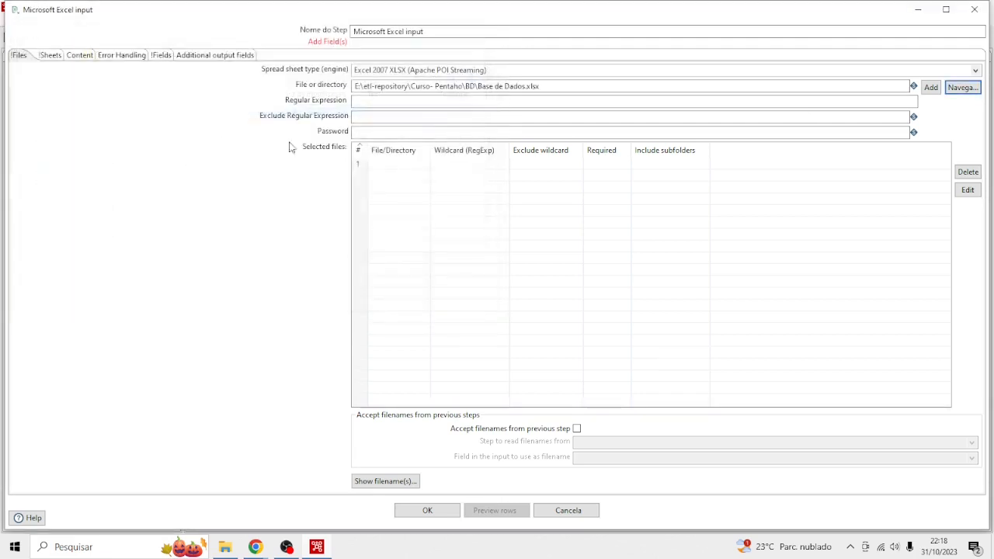
click(931, 87)
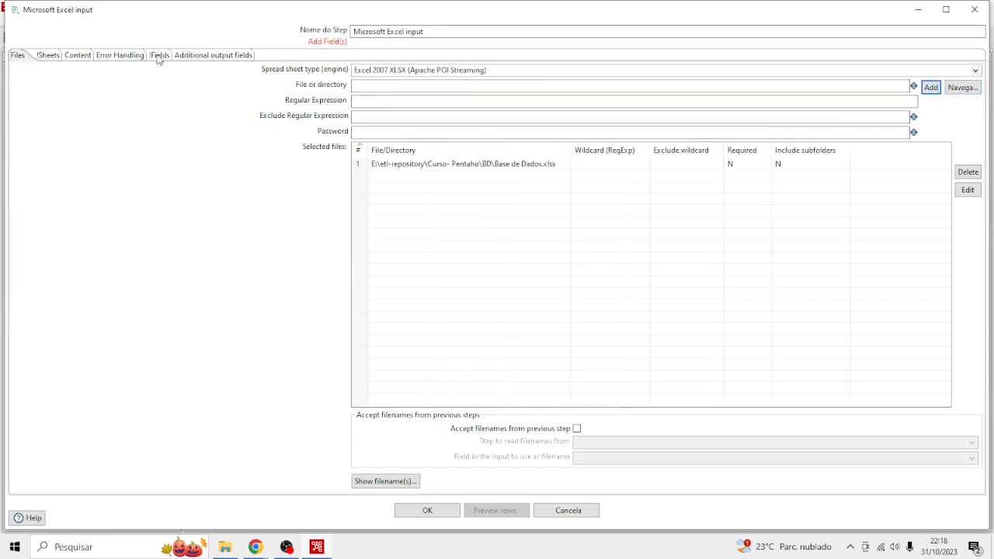
Get the fields of the Microsoft Excel input step from the header row and accept its settings
click(158, 55)
click(483, 484)
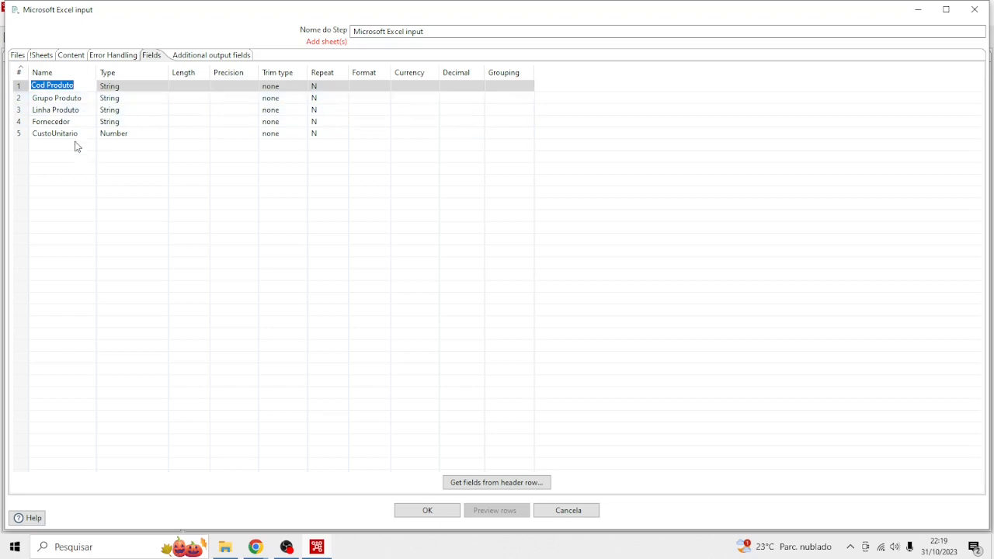
click(441, 514)
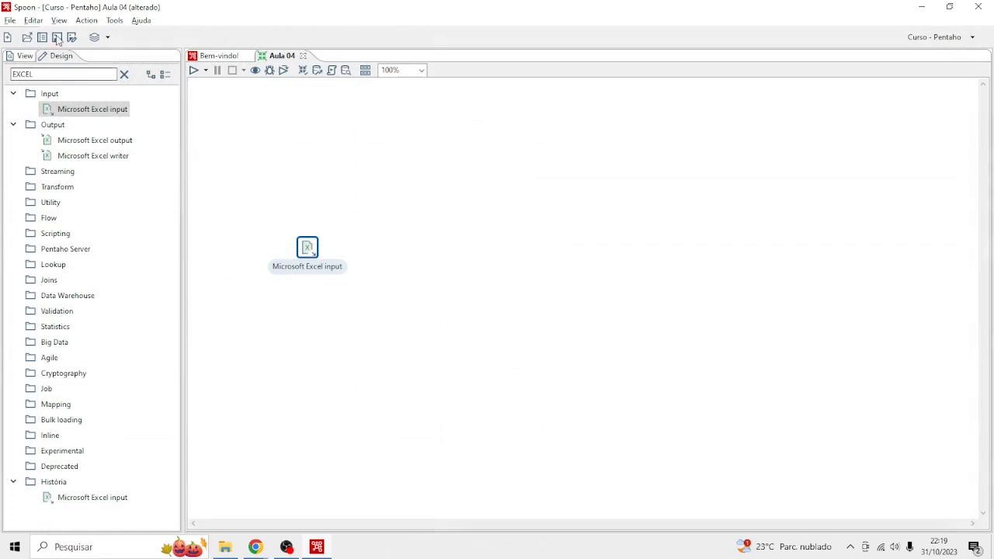
Save and run the Aula 04 transformation, and review the preview data of the Microsoft Excel input step
click(193, 70)
click(639, 427)
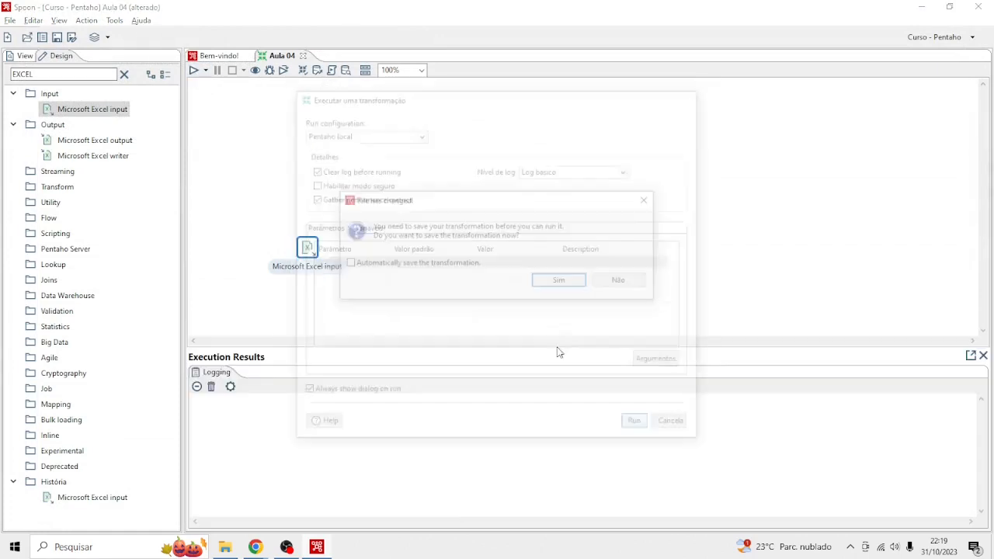
click(557, 282)
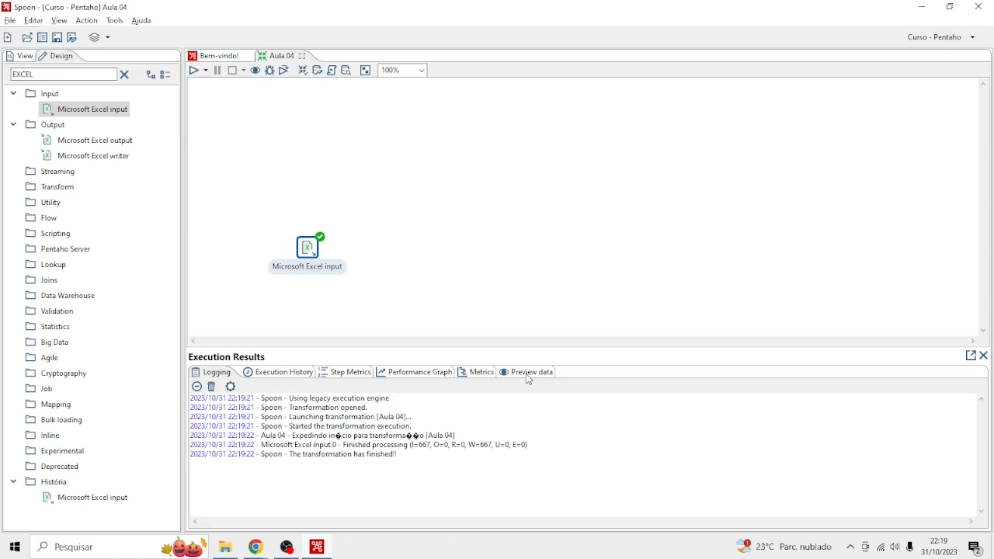
click(526, 373)
scroll(294, 466, down, 2)
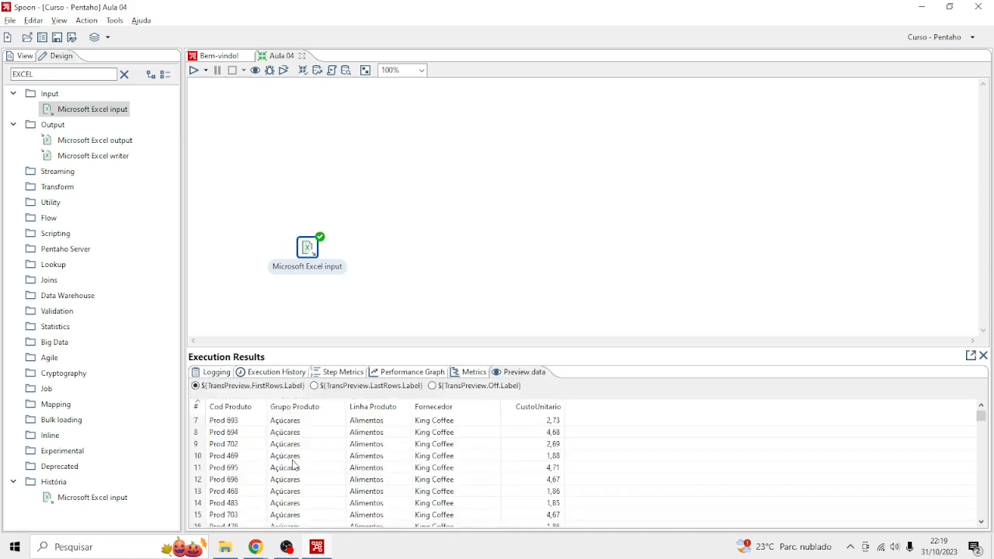
scroll(299, 468, up, 2)
scroll(402, 475, down, 2)
scroll(403, 479, up, 2)
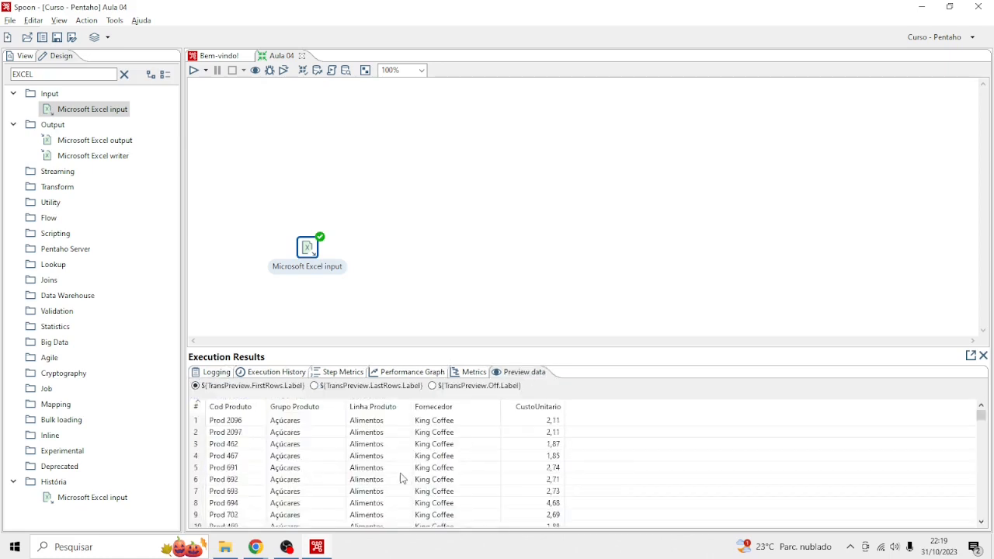
scroll(403, 477, down, 8)
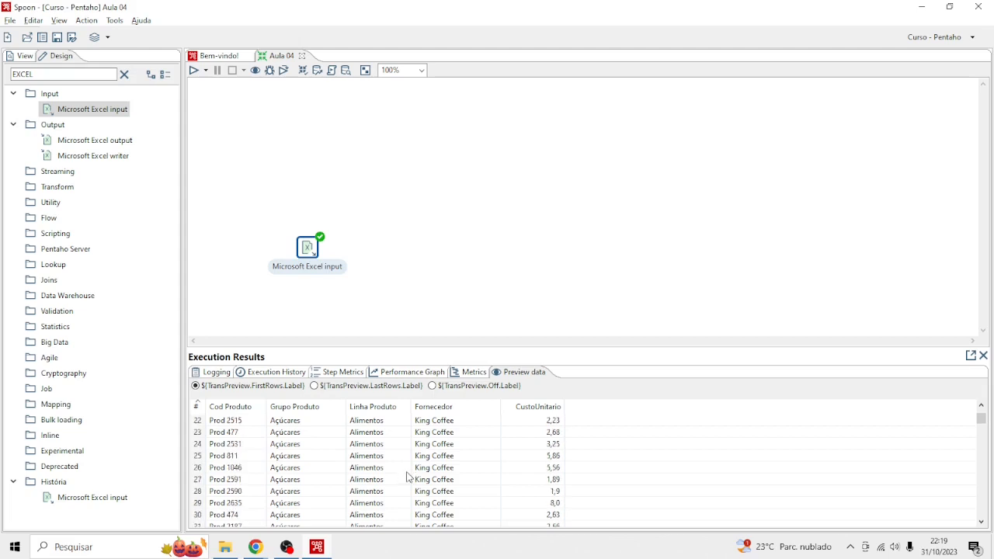
Add a Select values step beside Microsoft Excel input and connect the Excel input to it with a hop
double_click(50, 72)
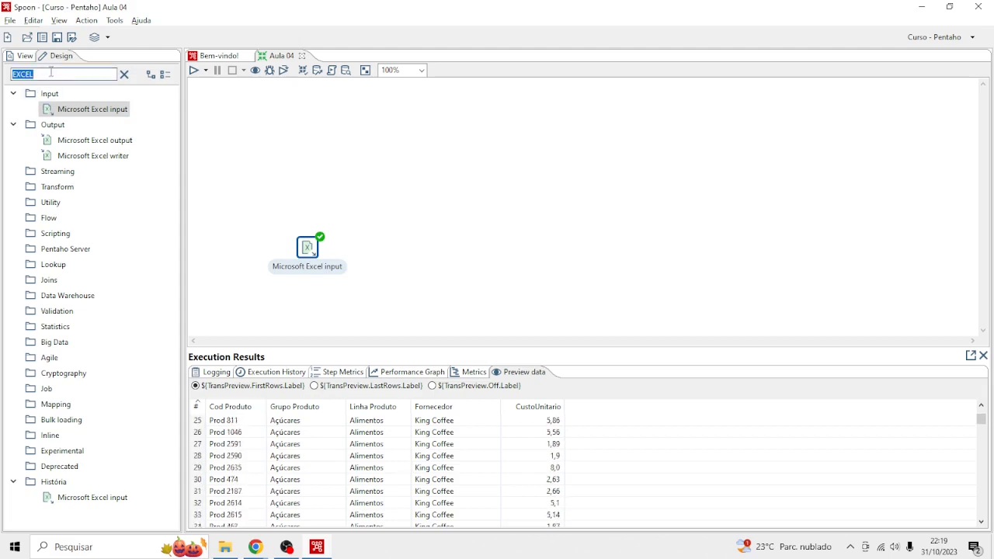
text(SELECT)
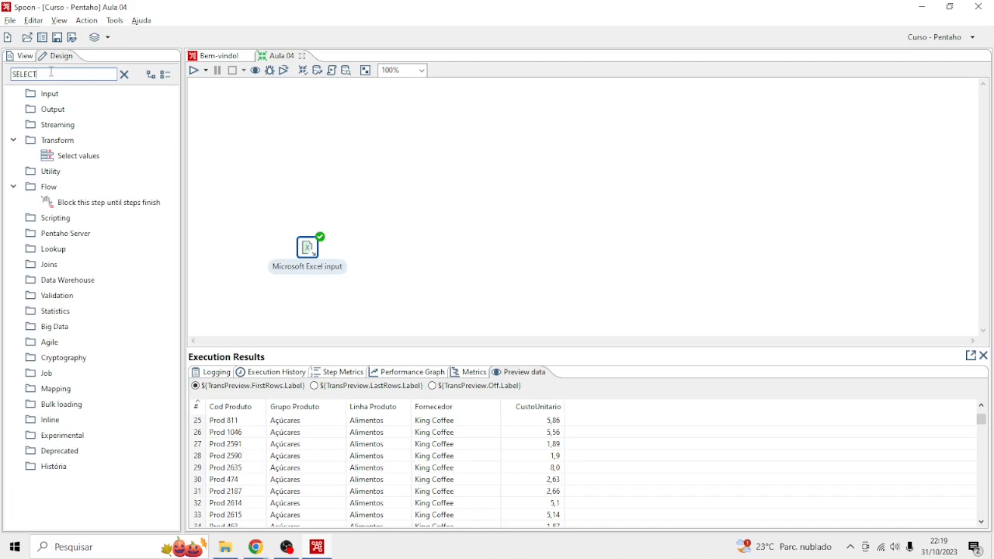
drag(78, 155, 400, 255)
click(308, 249)
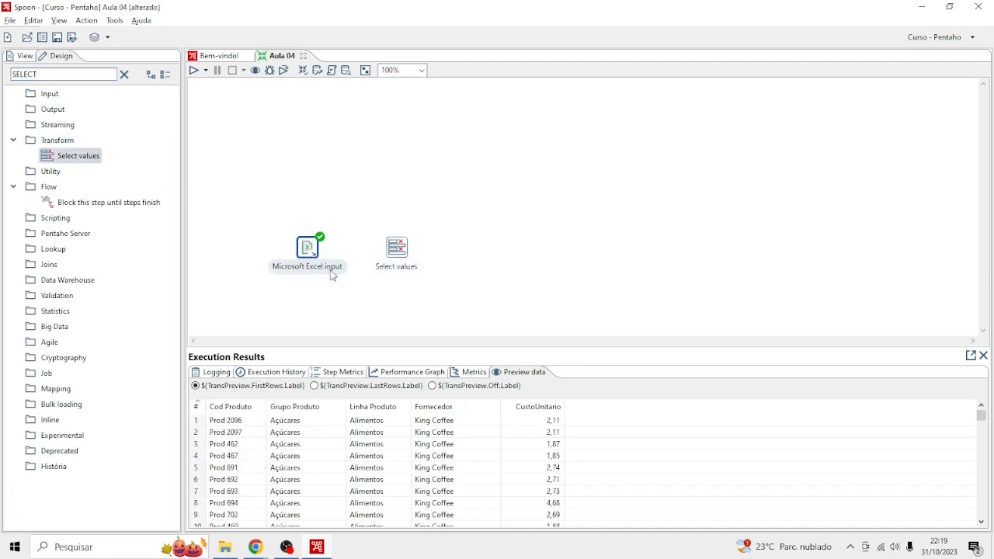
mouse_move(308, 248)
drag(327, 287, 398, 248)
Load the incoming fields into the Select values step and remove the Linha Produto field
double_click(398, 250)
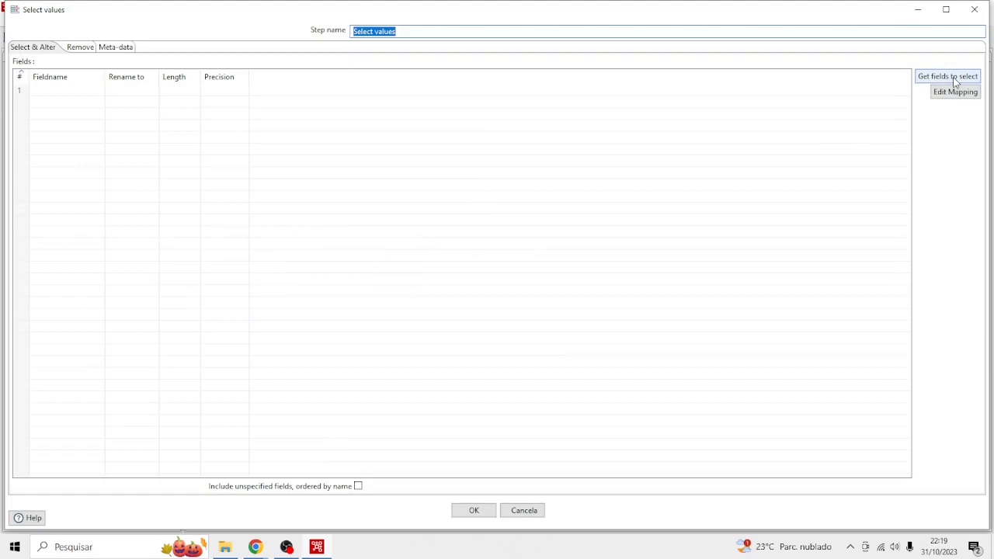
click(954, 77)
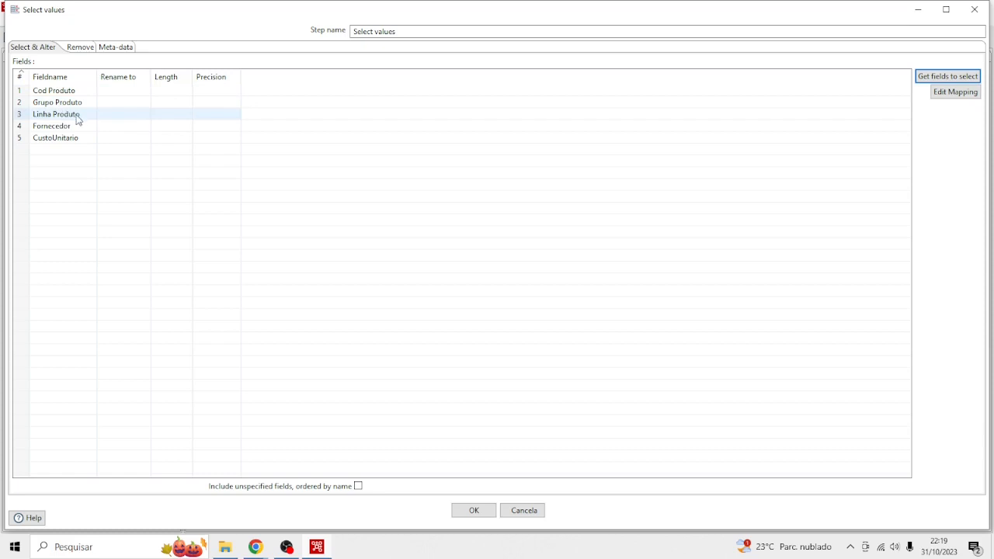
click(21, 119)
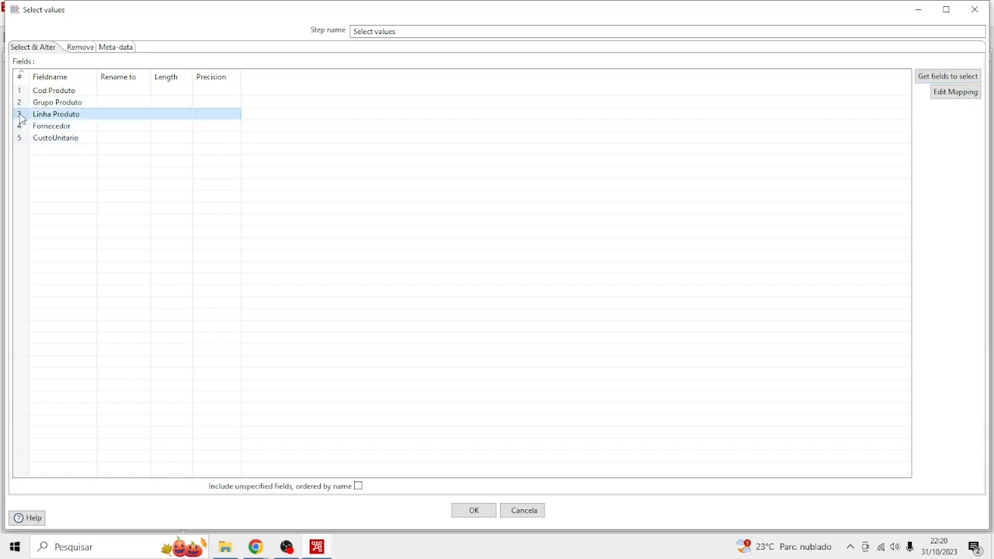
key(Delete)
Rename Cod Produto to ID_PRODUTO, Grupo Produto to G_PRODUTO and CustoUnitario to CUSTO in the Select values step
click(117, 91)
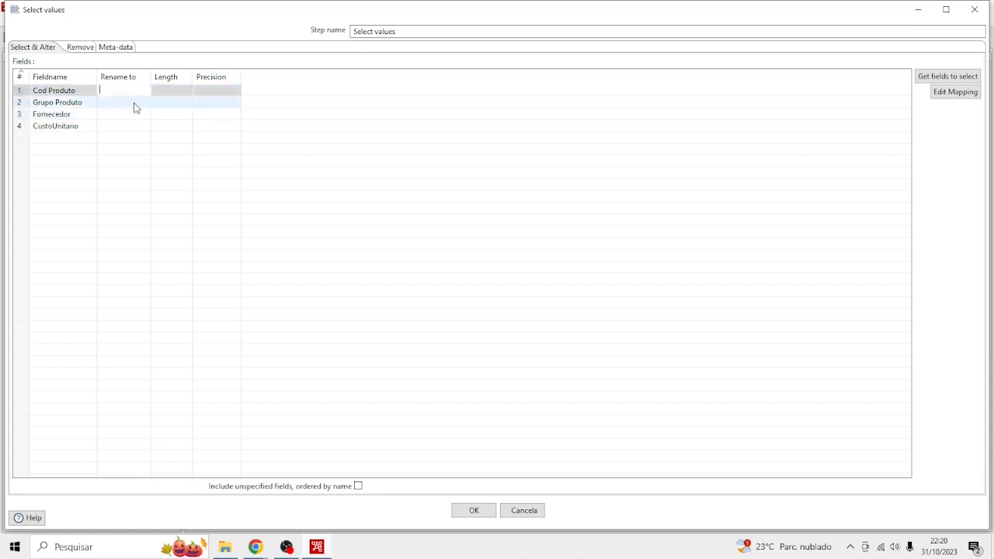
text(ID_PRODUTO)
click(136, 101)
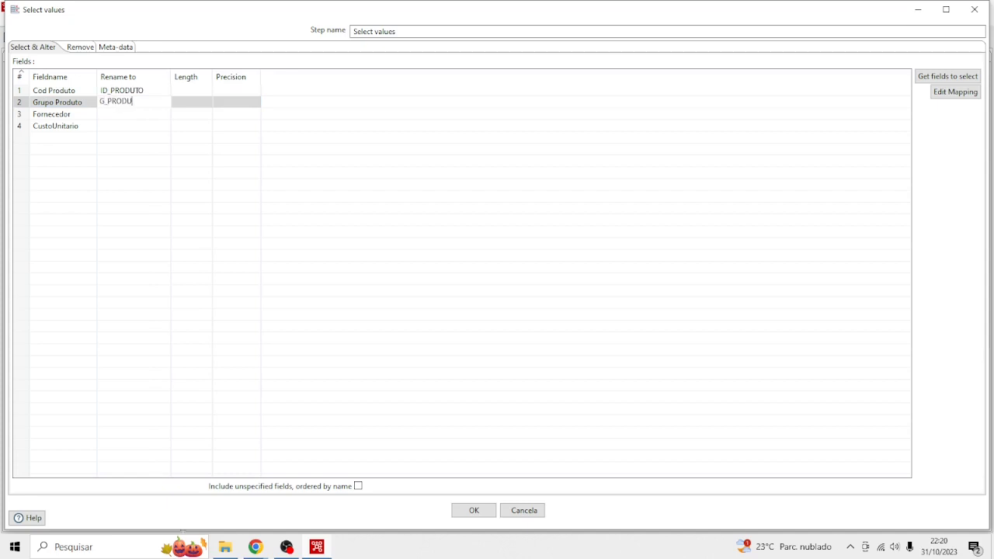
text(G_PRODUTO)
click(127, 115)
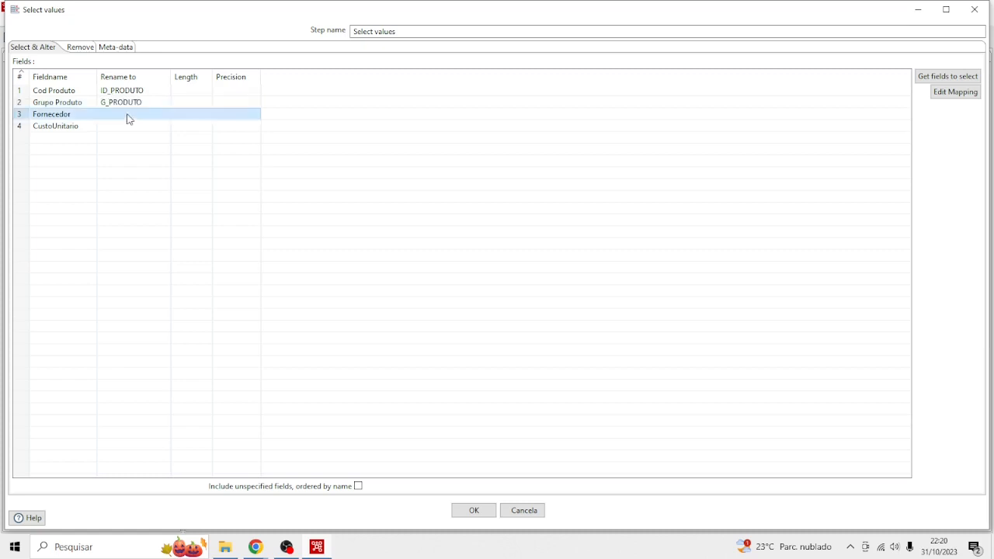
click(127, 127)
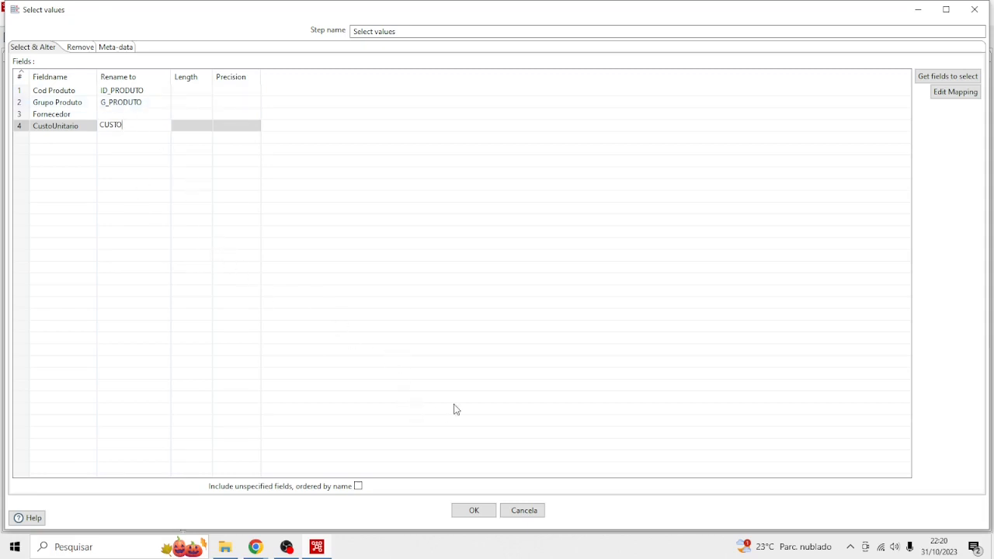
click(483, 512)
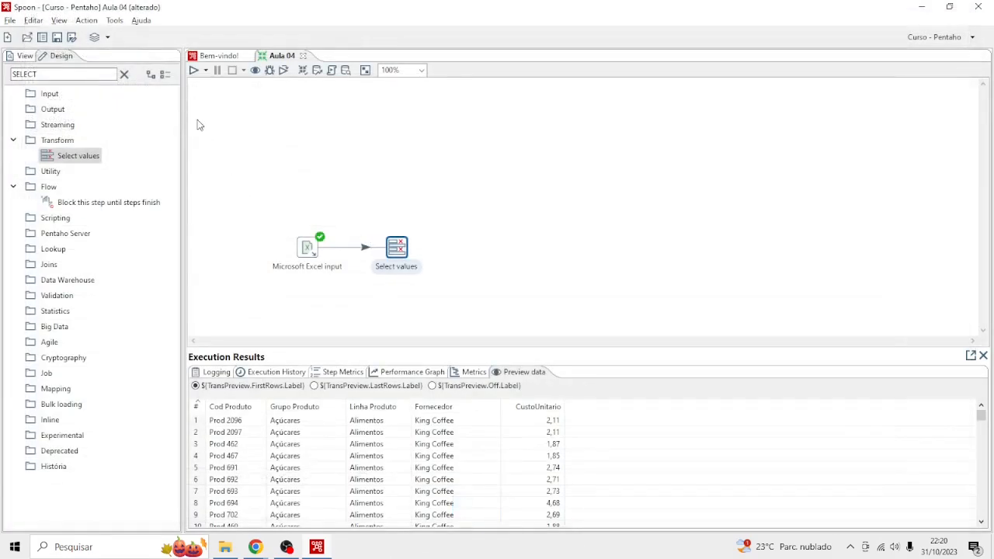
Save and run the transformation, and compare the preview data of the Microsoft Excel input and Select values steps
click(194, 71)
click(639, 425)
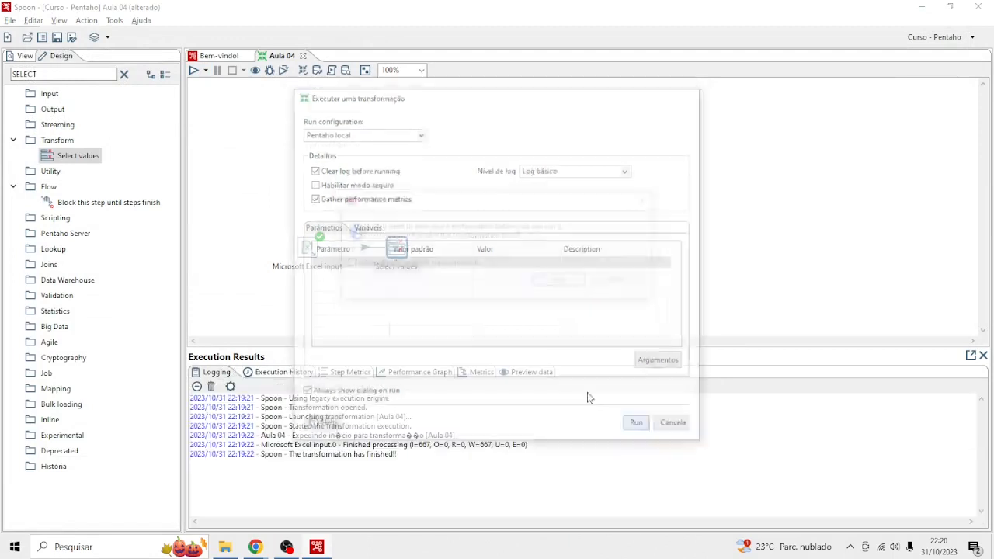
click(541, 284)
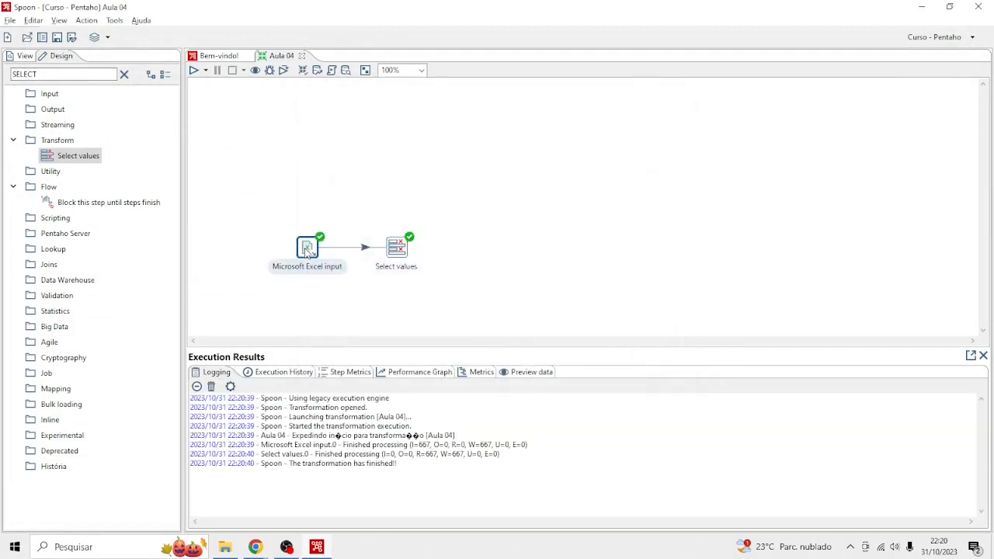
click(542, 373)
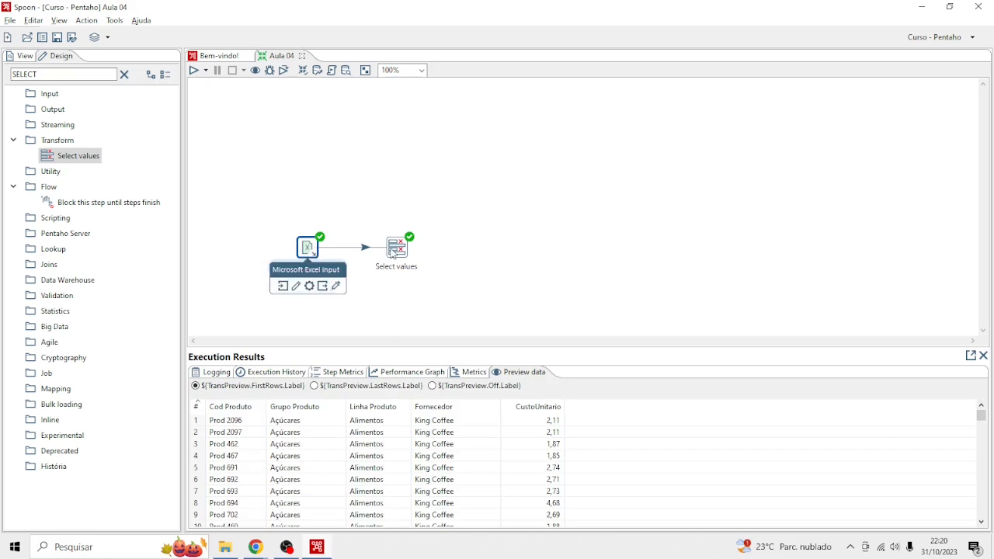
click(398, 252)
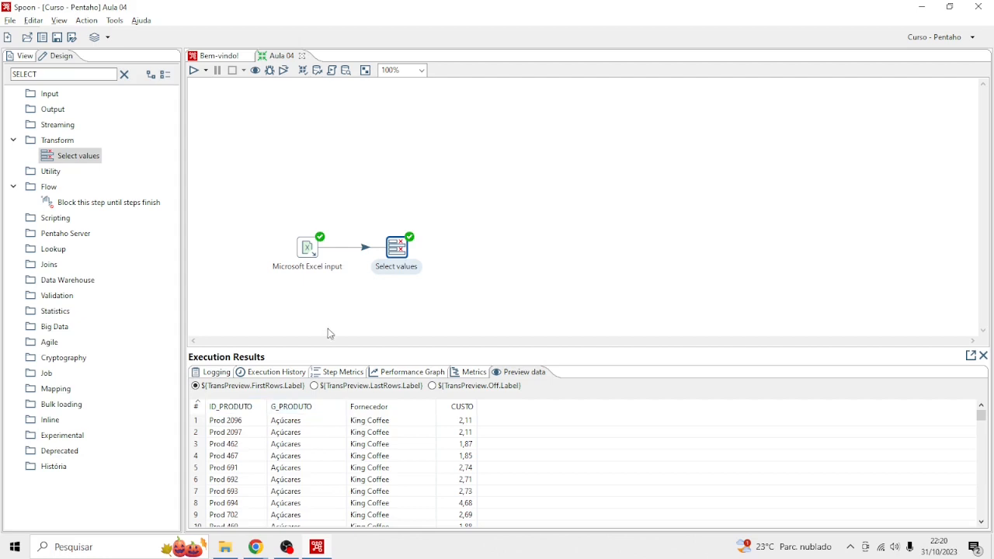
click(313, 251)
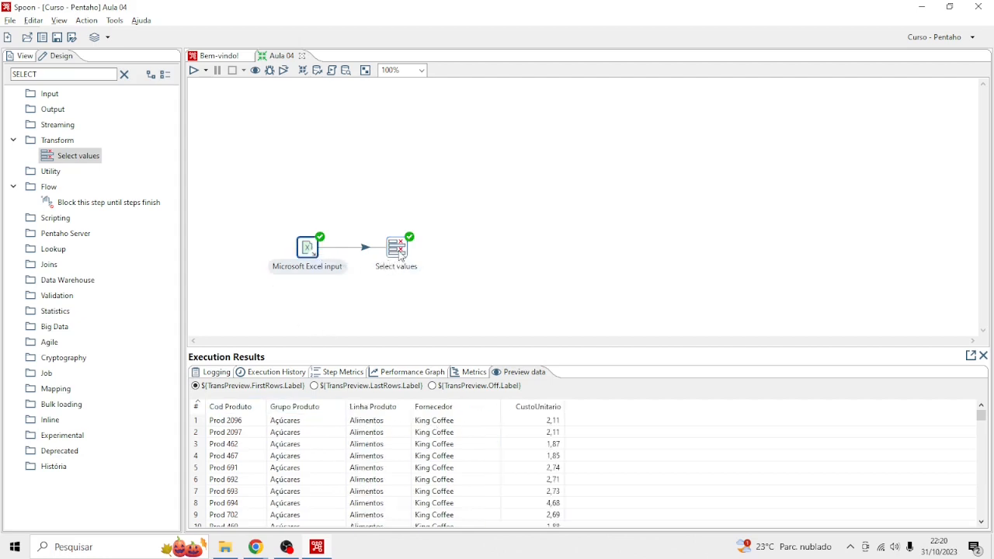
click(399, 255)
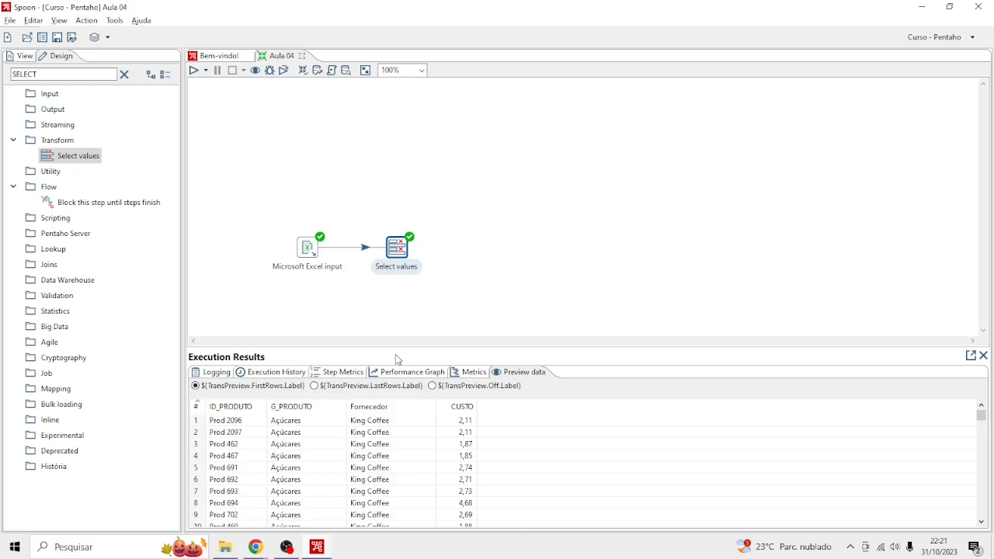
Add a Filter rows step beside Select values and connect the main output of Select values to it
double_click(73, 77)
text(FILTER)
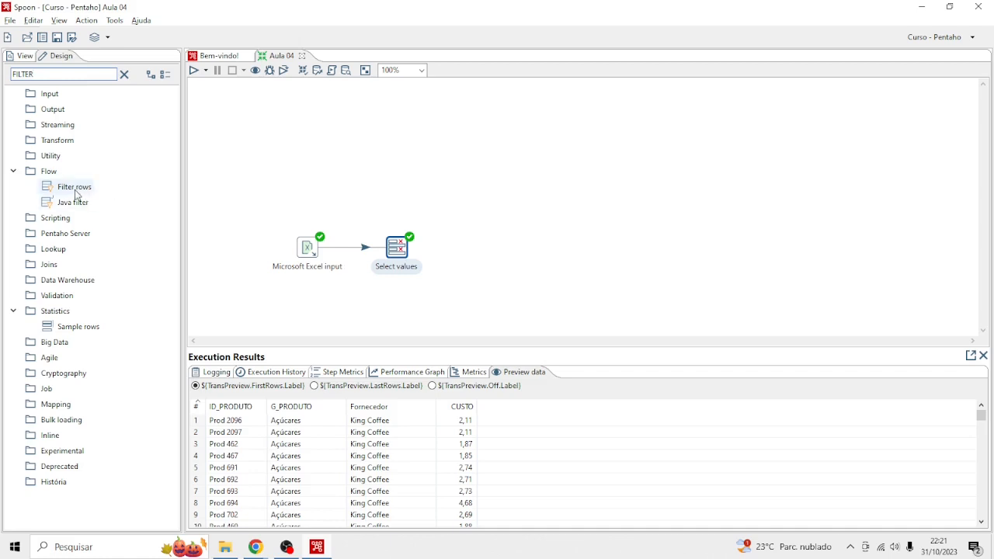
drag(78, 189, 476, 250)
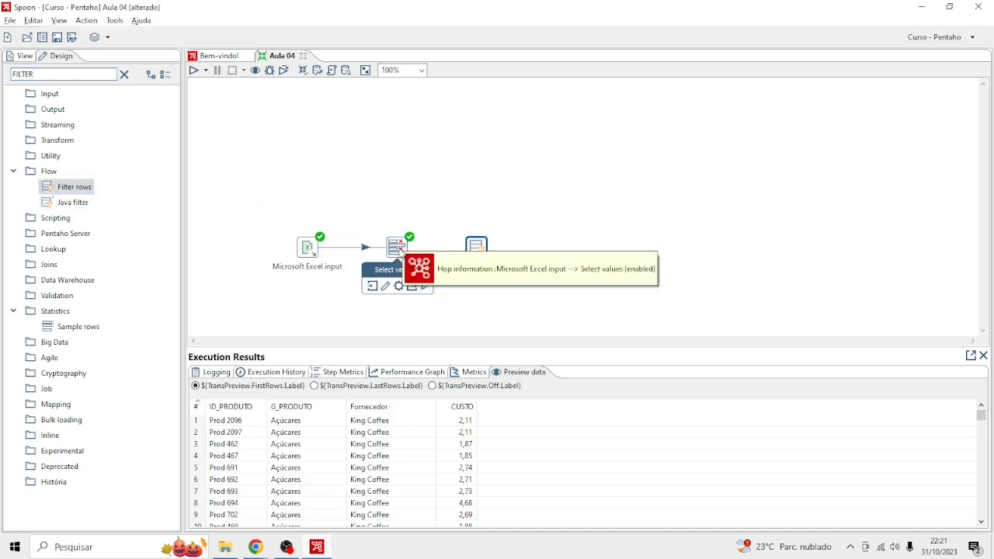
drag(416, 286, 475, 254)
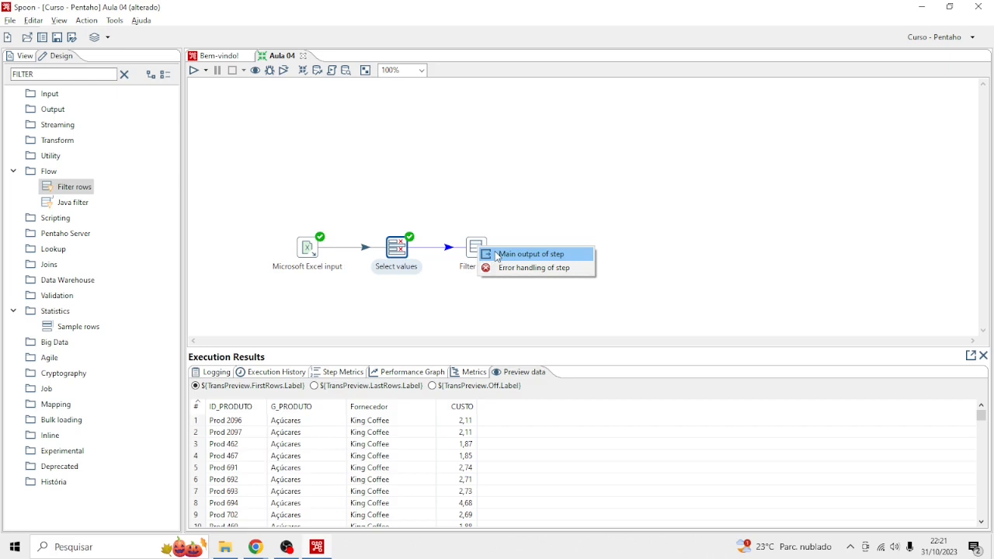
click(497, 256)
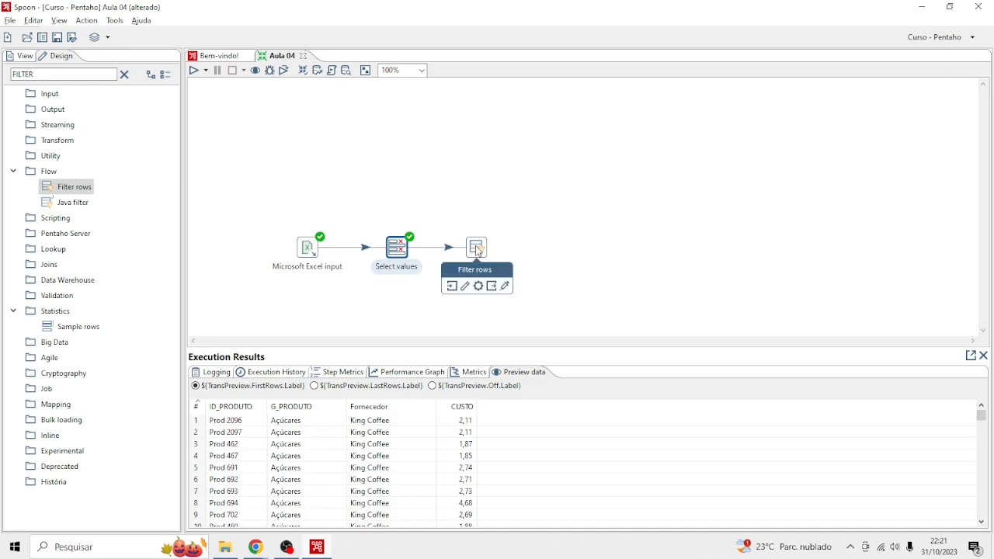
Set the Filter rows condition so that only rows with CUSTO greater than the number 15 pass
scroll(316, 437, down, 2)
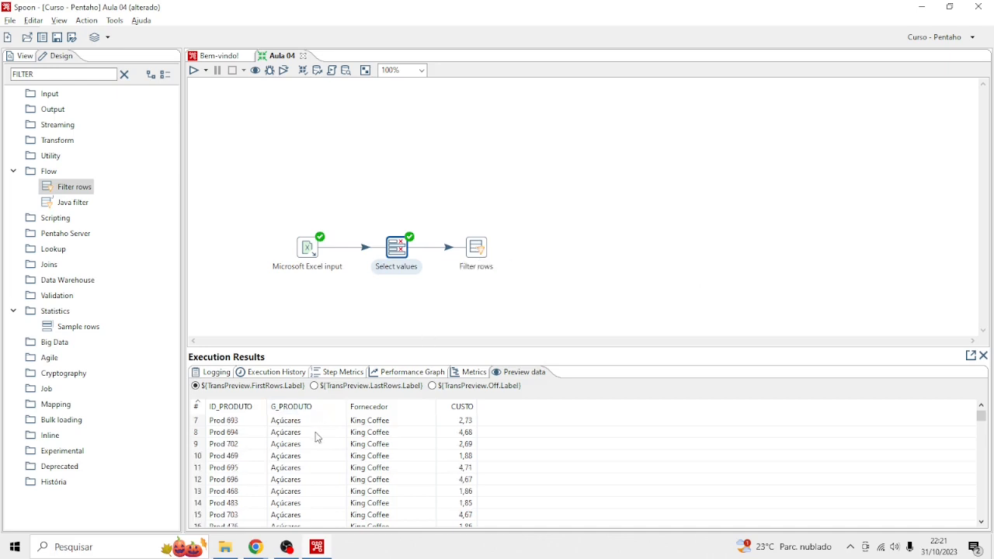
scroll(316, 438, up, 2)
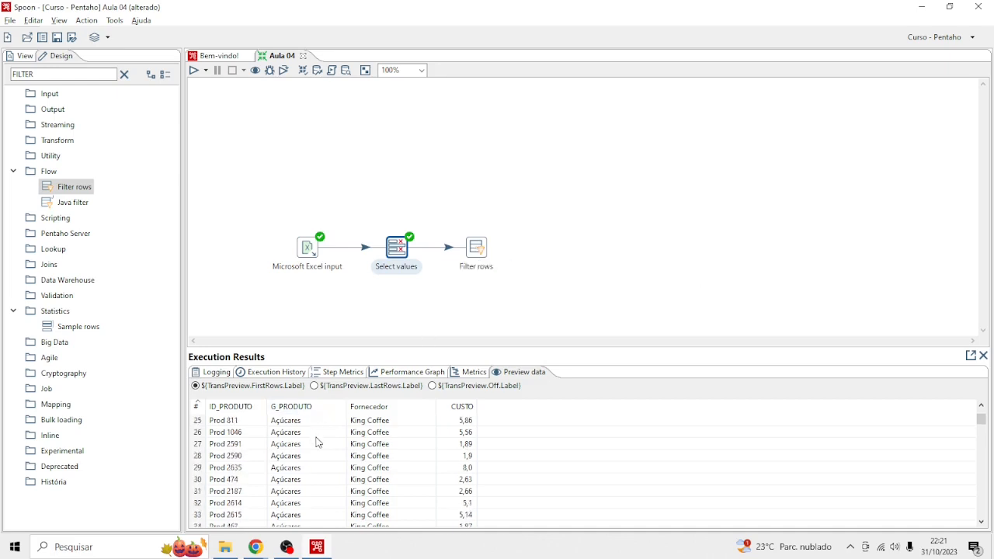
double_click(483, 254)
double_click(604, 162)
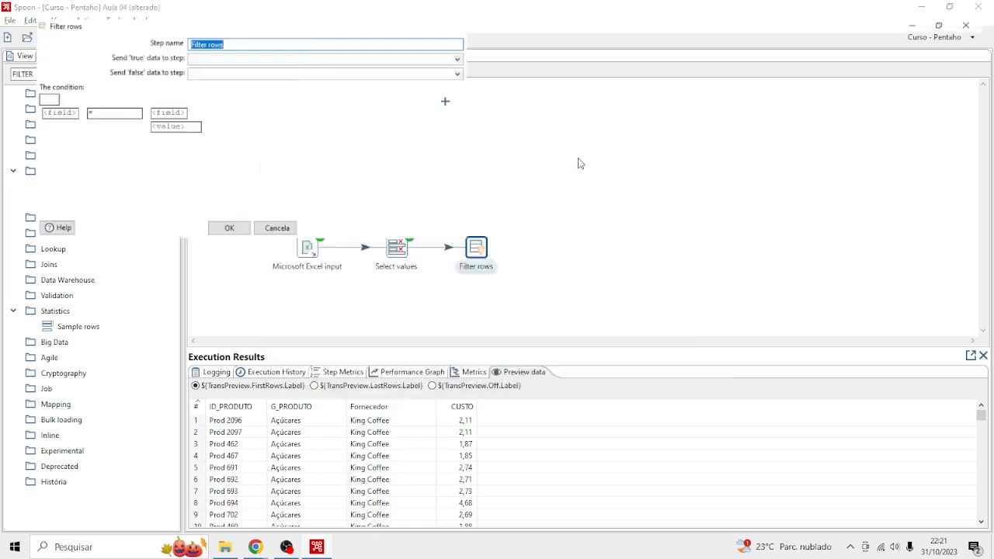
click(27, 100)
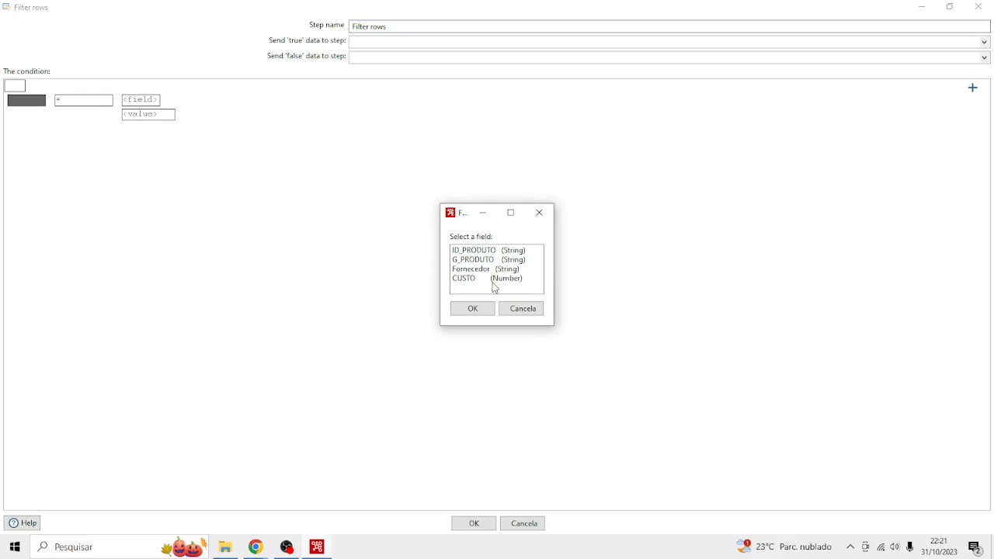
double_click(490, 278)
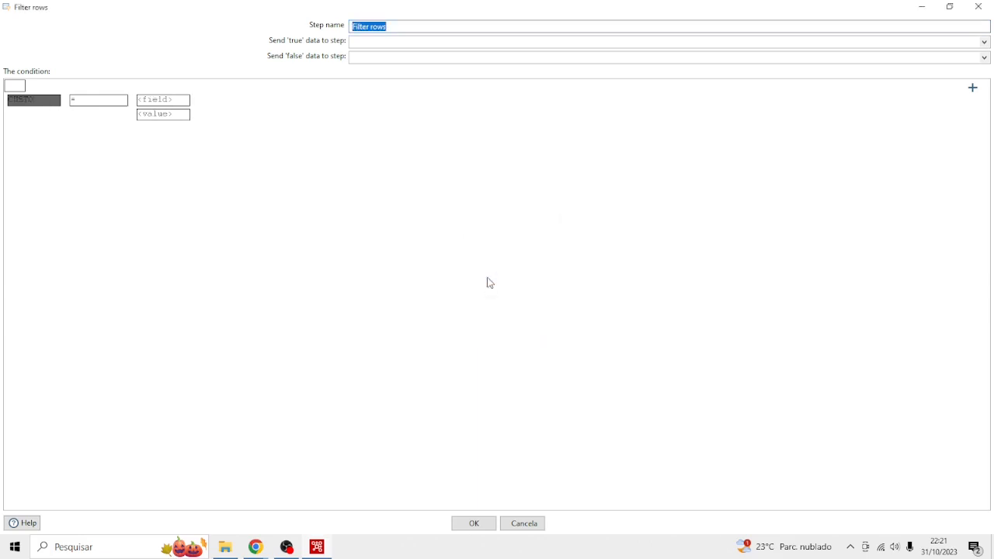
click(110, 106)
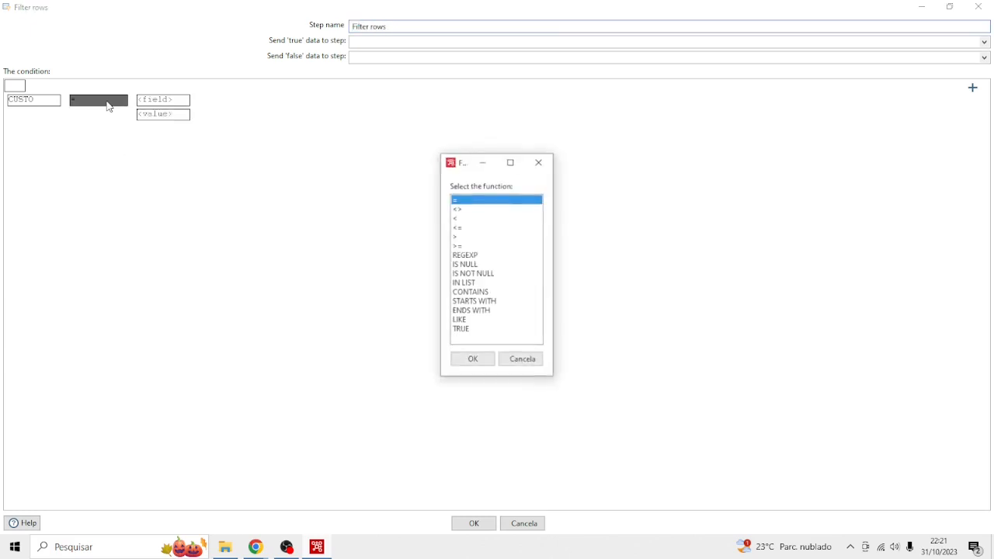
double_click(469, 237)
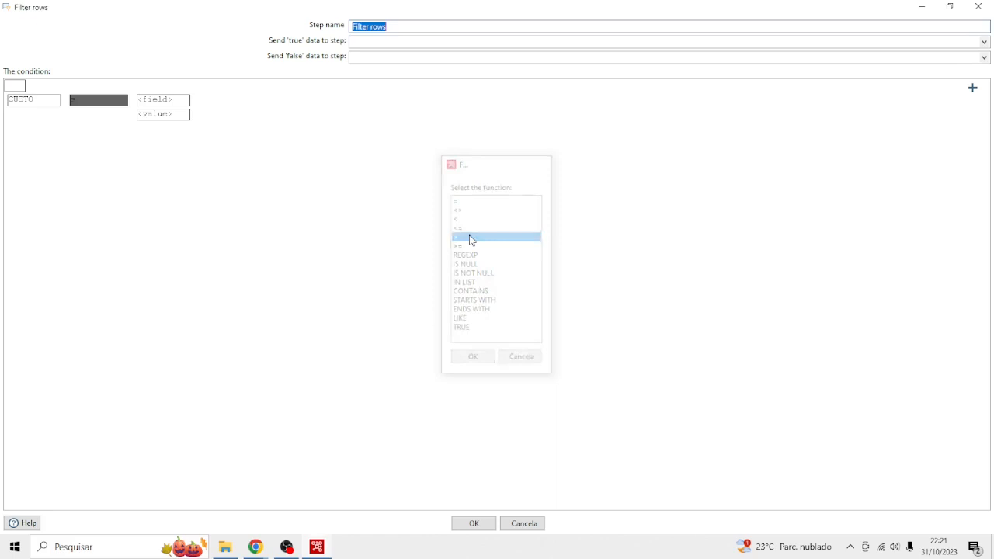
click(166, 117)
text(5)
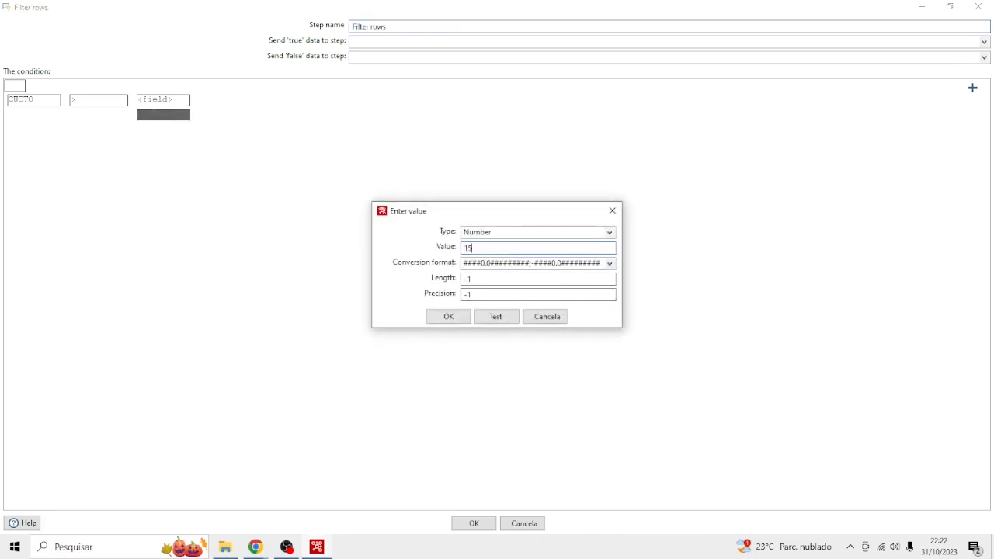
click(466, 321)
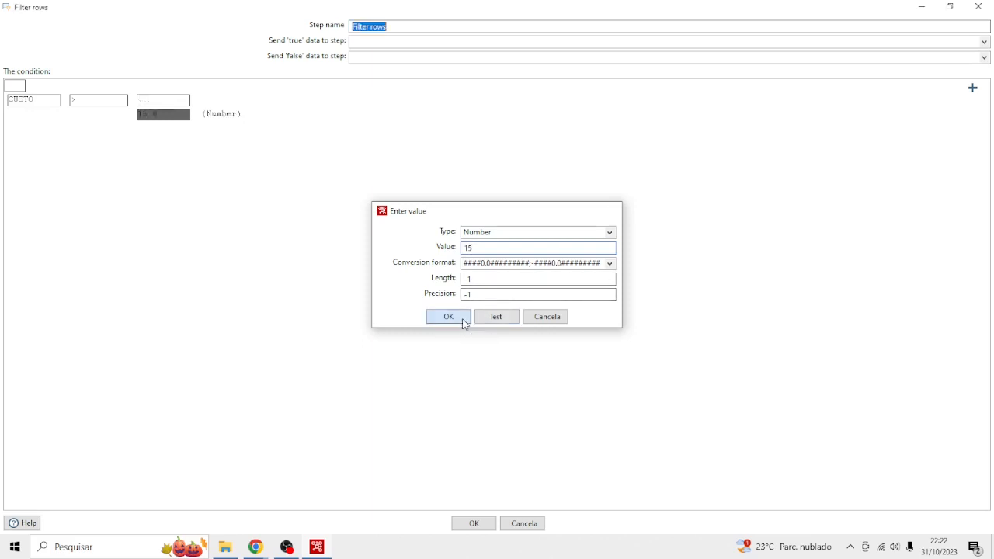
click(483, 527)
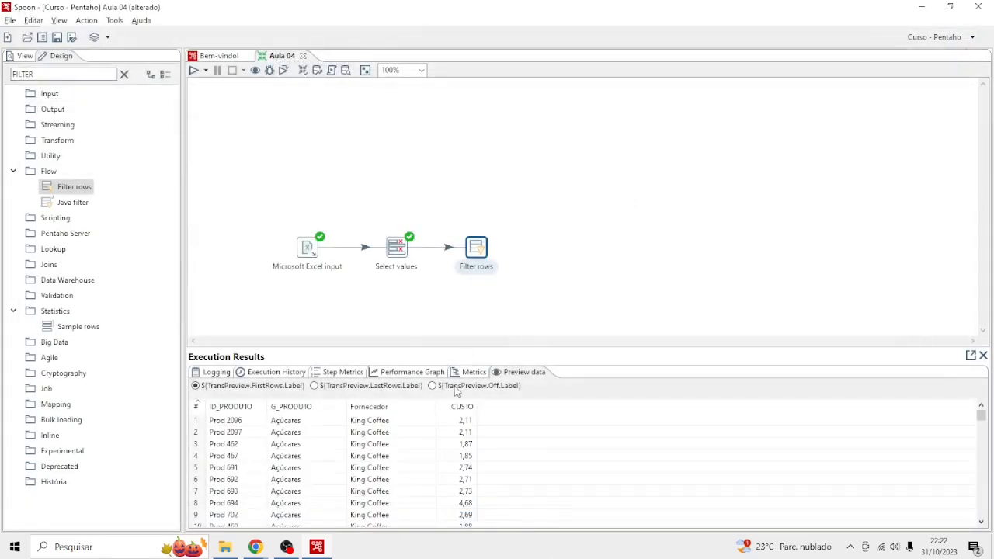
Examine the CUSTO values in the Select values preview data, sorting the column in ascending and descending order
scroll(458, 466, down, 5)
scroll(466, 468, down, 5)
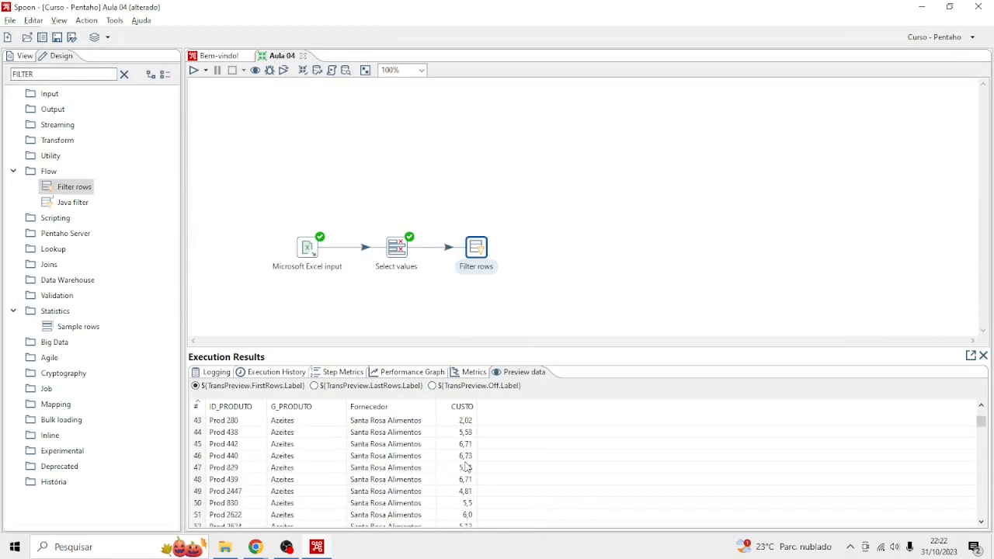
click(462, 406)
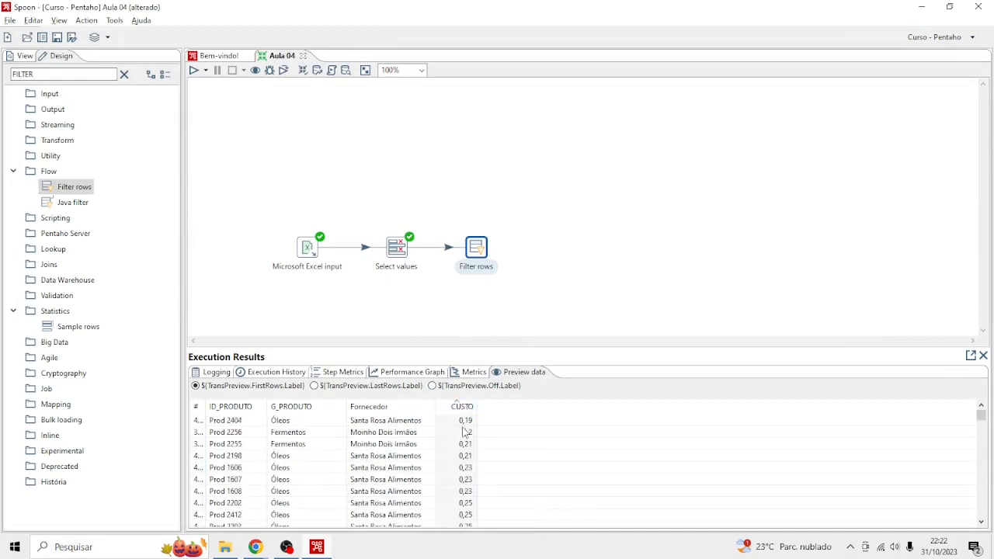
click(462, 407)
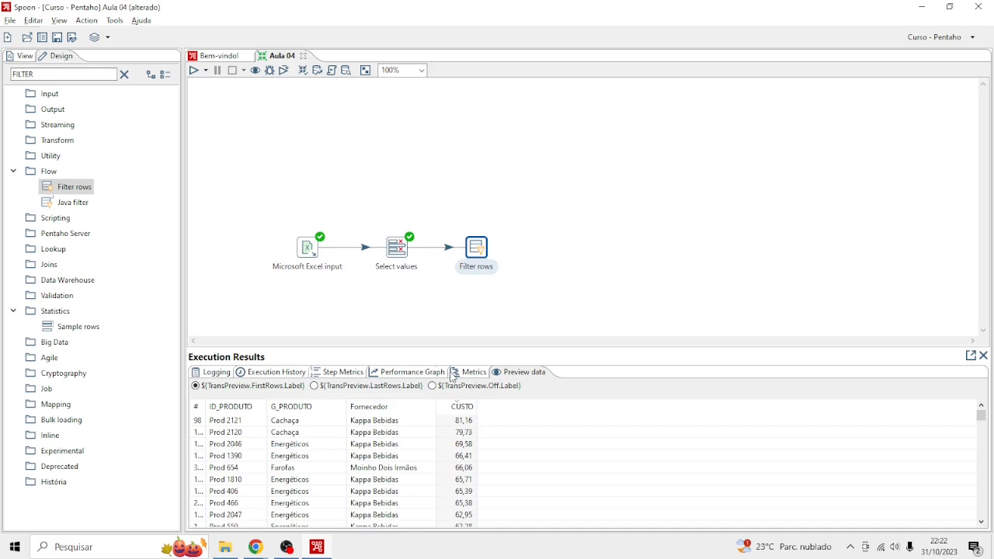
click(463, 407)
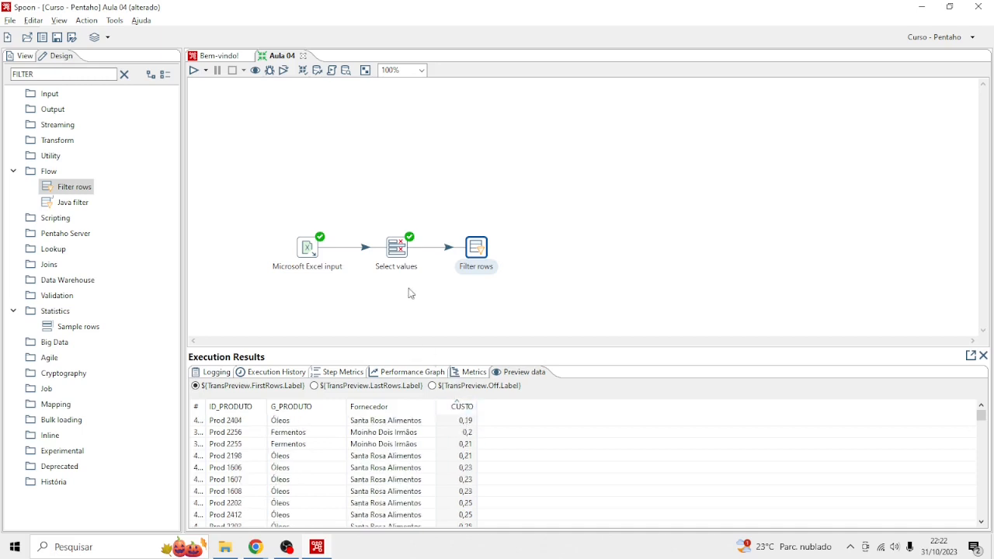
Save and run the transformation, and check the CUSTO values in the preview data of the Filter rows step
click(193, 72)
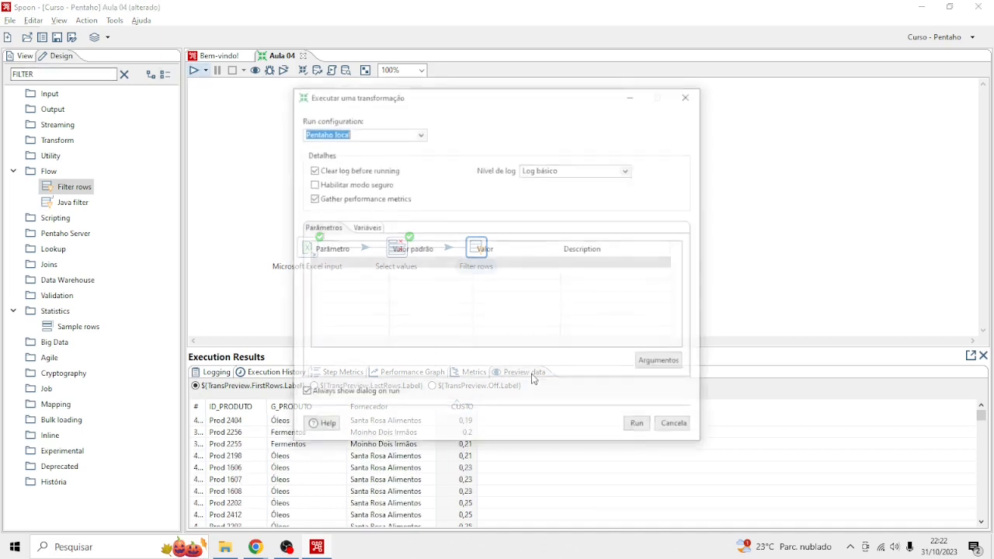
click(639, 429)
click(579, 284)
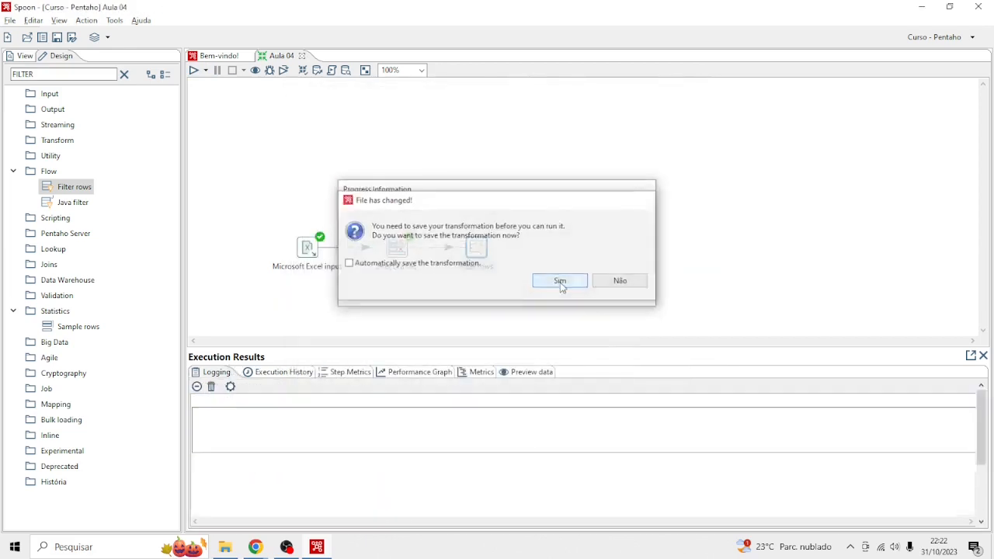
click(530, 374)
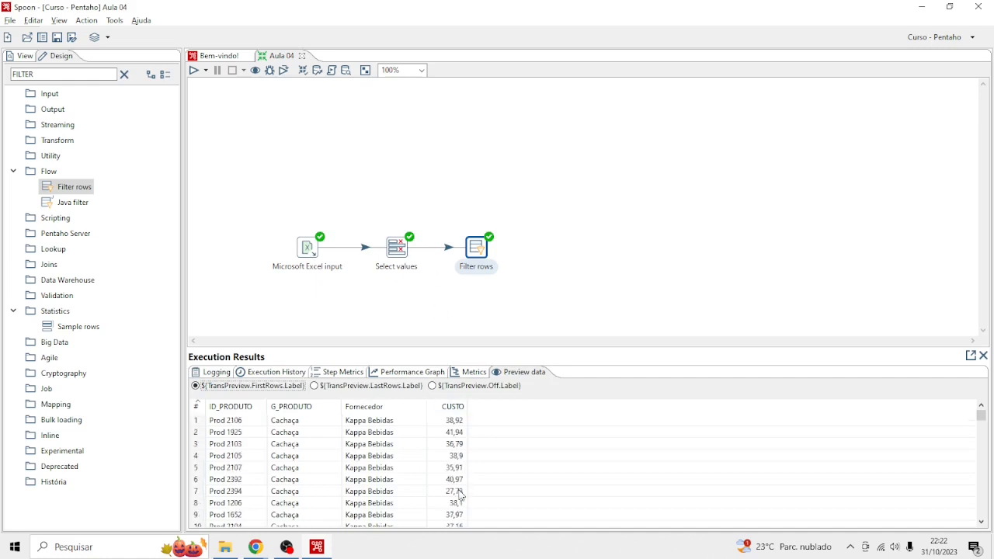
scroll(455, 455, down, 3)
scroll(457, 466, up, 3)
scroll(457, 471, down, 5)
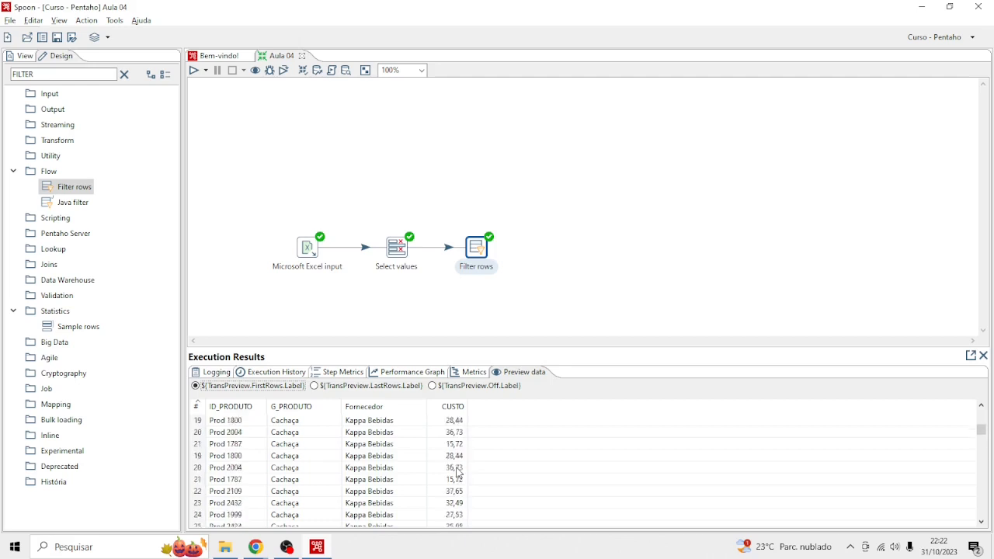
scroll(457, 471, up, 5)
Add a Sort rows step beside Filter rows and connect the Result is TRUE output of Filter rows to it
double_click(64, 74)
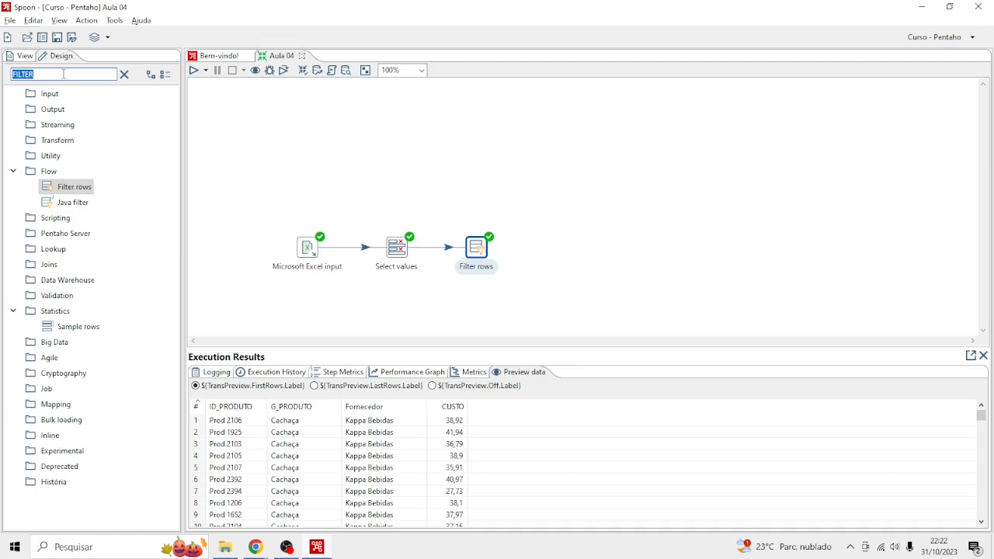
text(SORT)
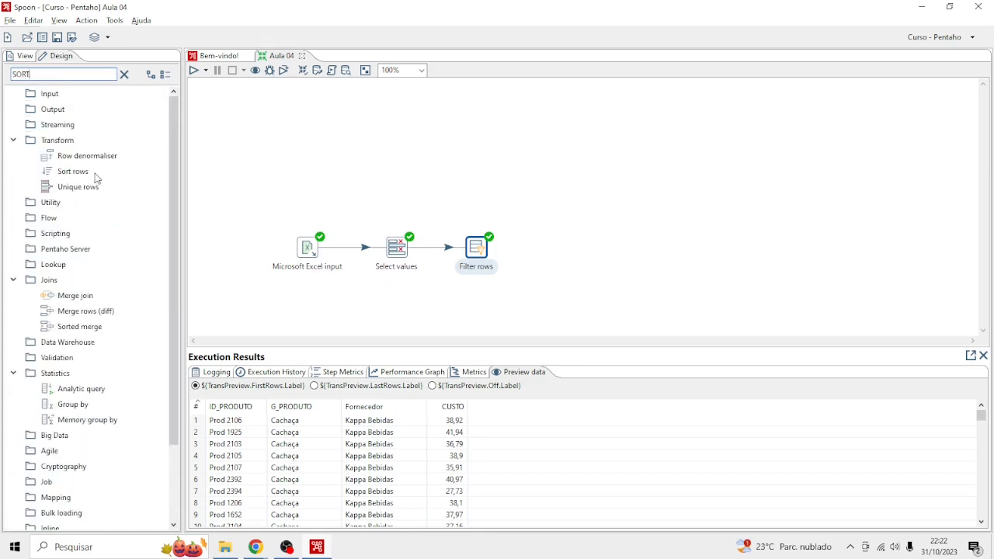
drag(95, 178, 555, 248)
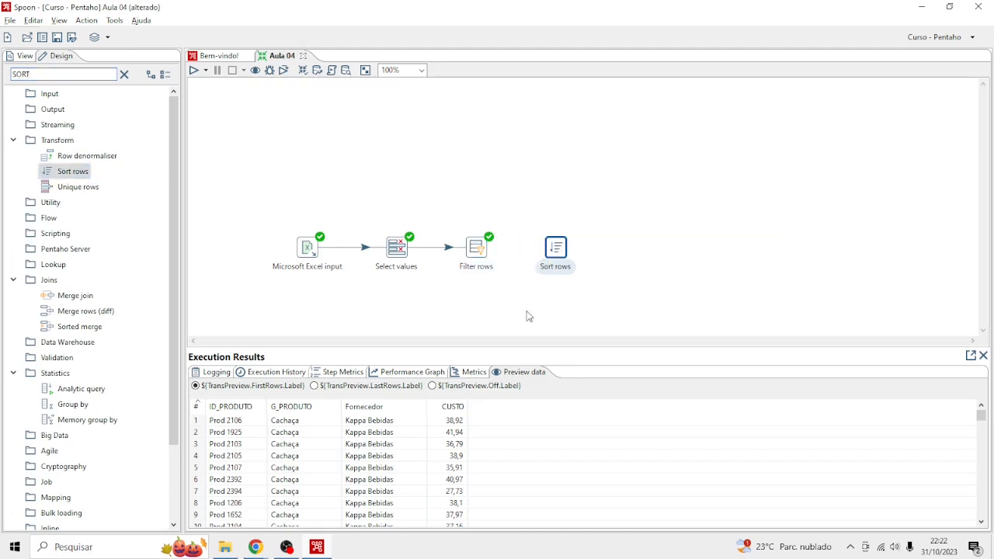
click(480, 258)
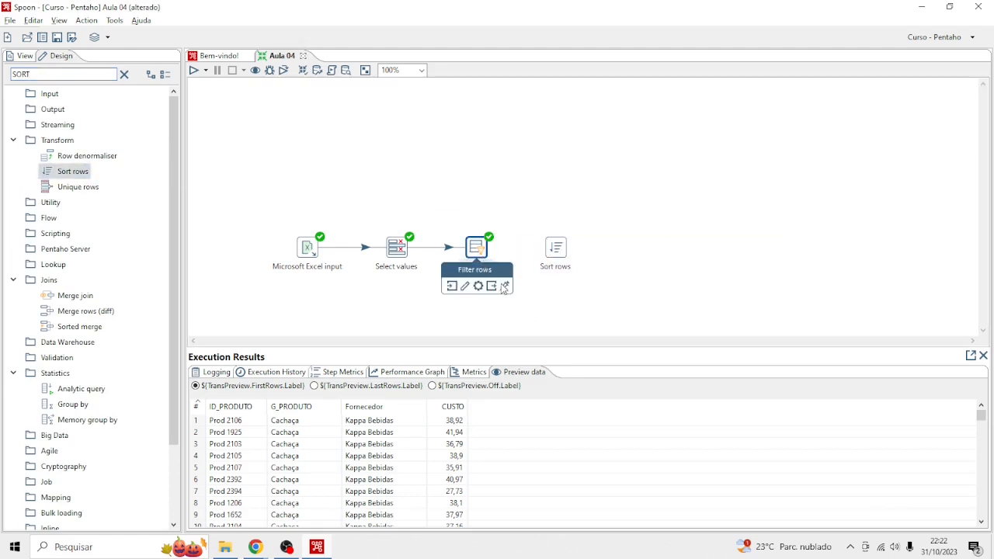
drag(503, 289, 559, 257)
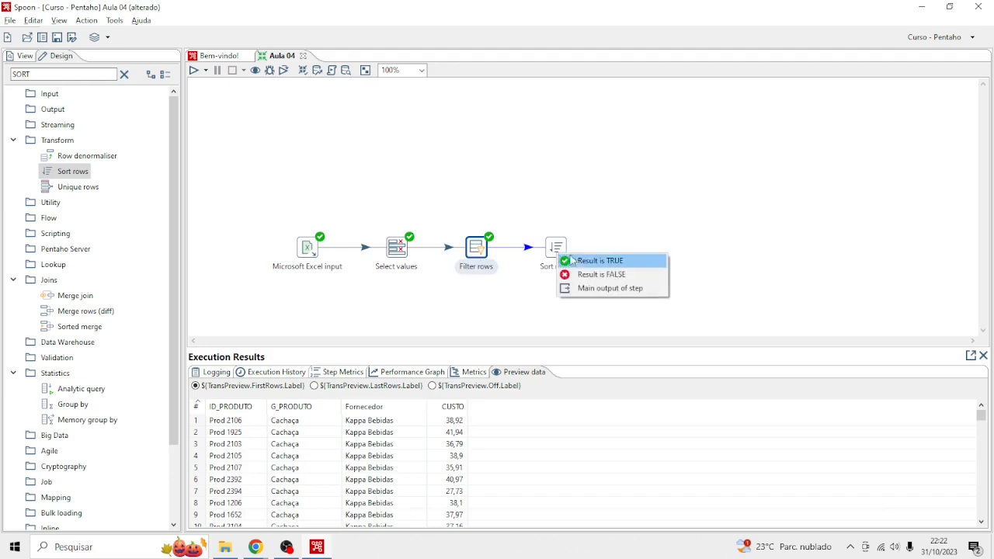
click(575, 261)
Configure the Sort rows step to sort by the CUSTO field
double_click(557, 248)
click(302, 243)
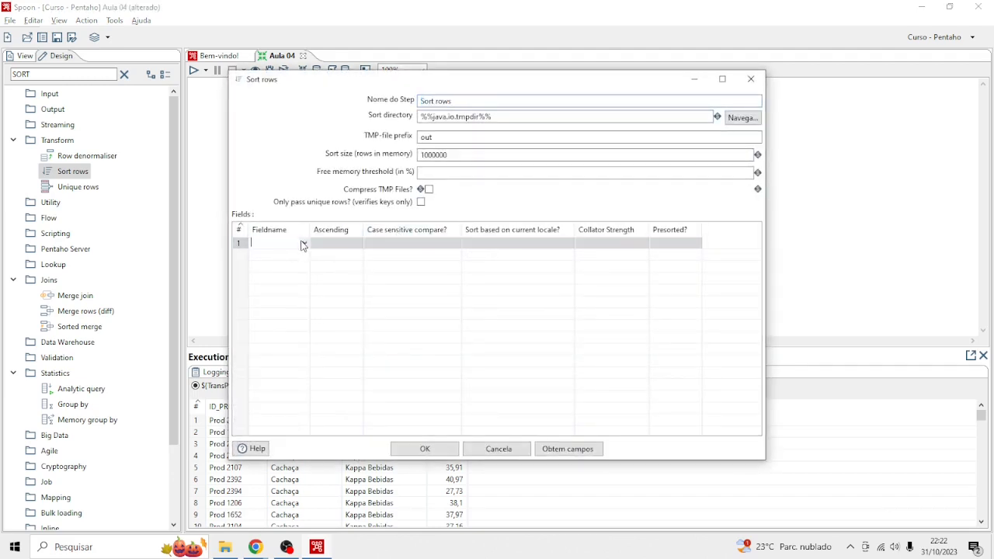
click(304, 244)
click(272, 254)
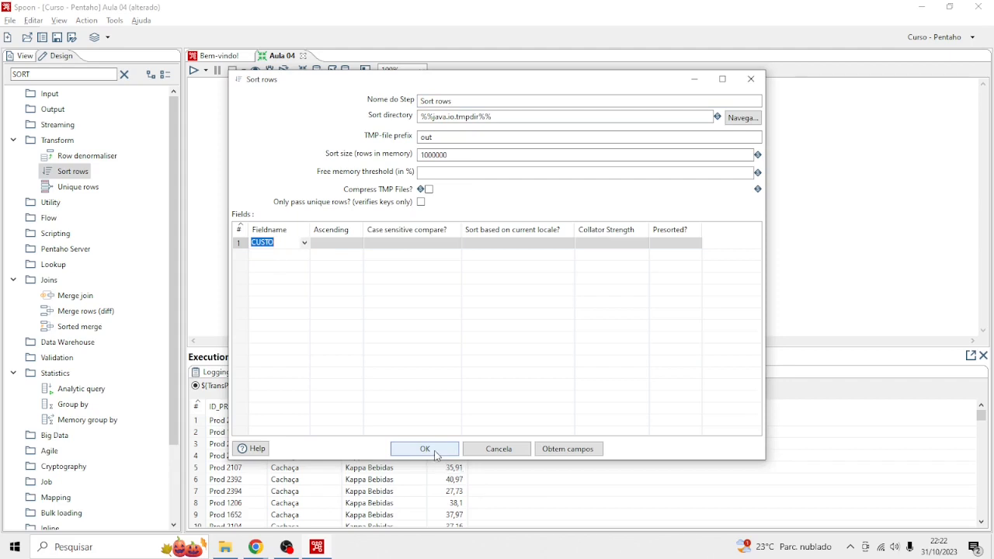
click(435, 455)
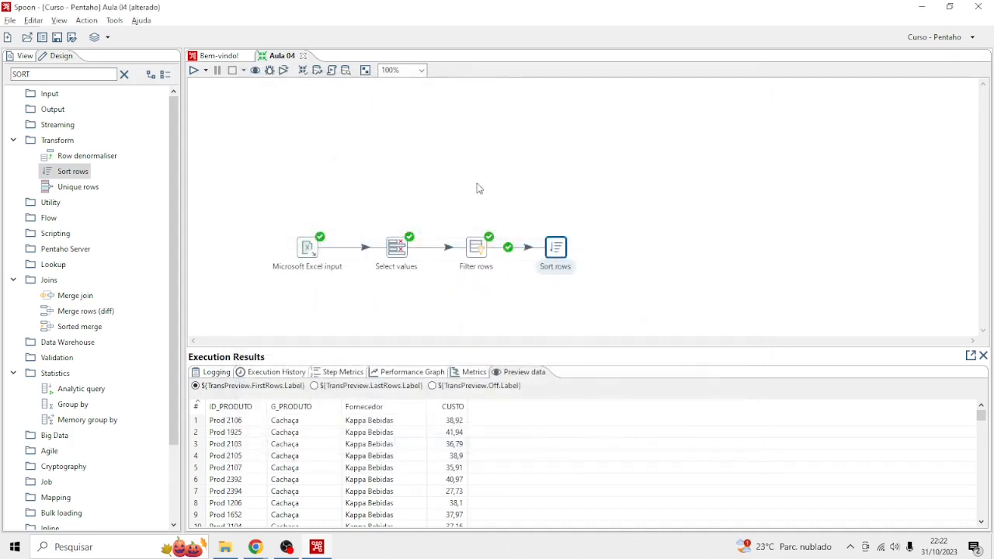
Save and run the transformation, and show the preview data of the Sort rows step
click(193, 70)
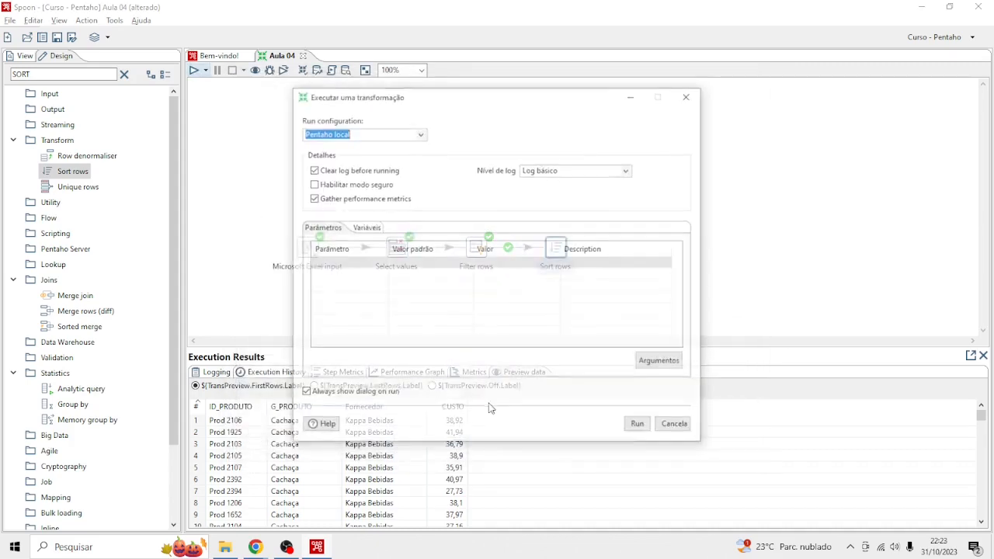
click(637, 423)
click(560, 283)
click(528, 372)
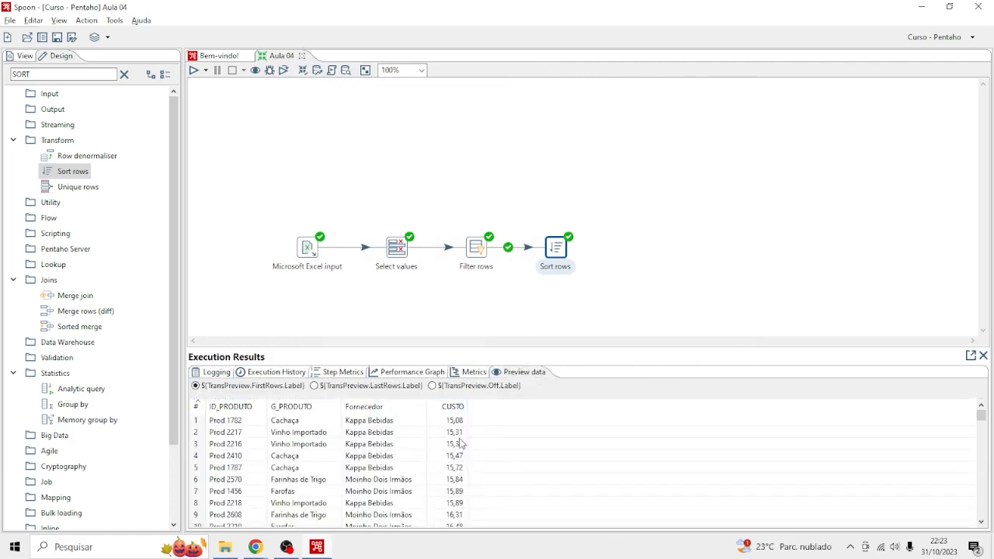
Compare the row order in the preview data of Filter rows and Sort rows, reading through the sorted CUSTO values
click(476, 253)
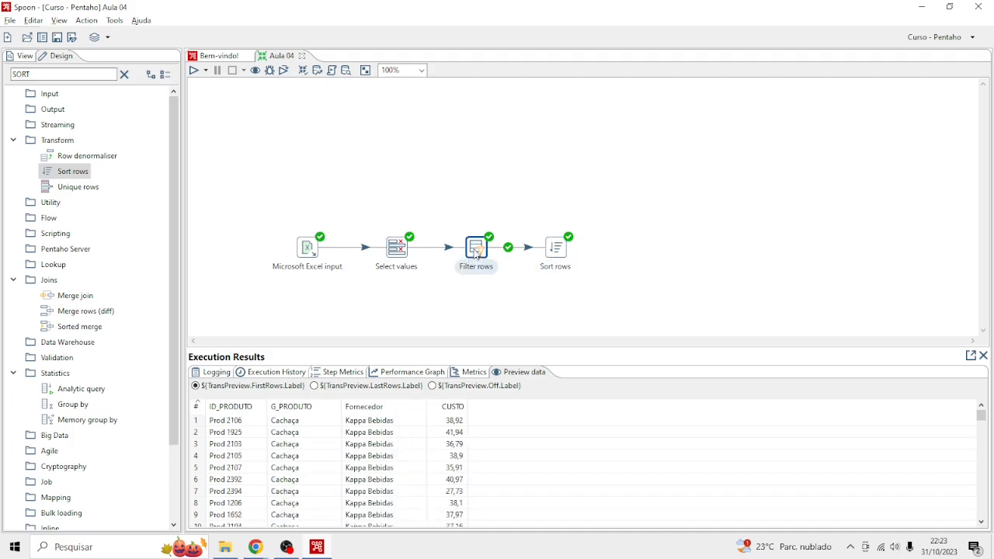
click(561, 247)
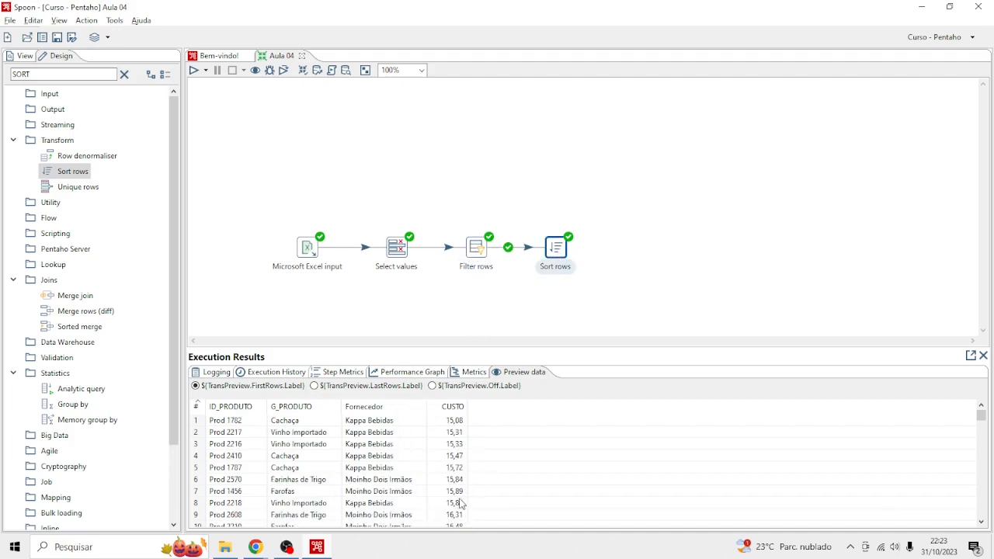
scroll(468, 447, down, 6)
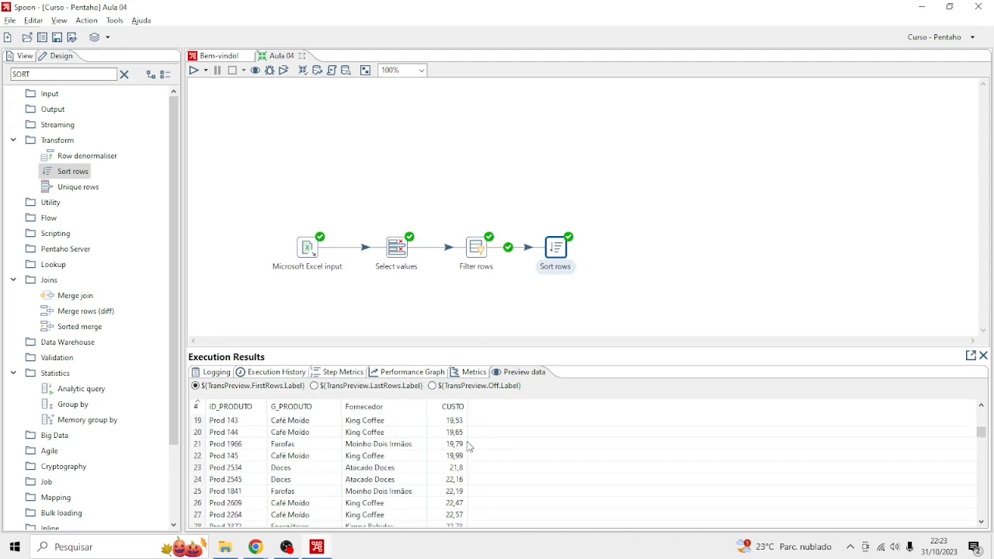
scroll(469, 447, down, 4)
scroll(468, 447, down, 3)
scroll(468, 448, up, 13)
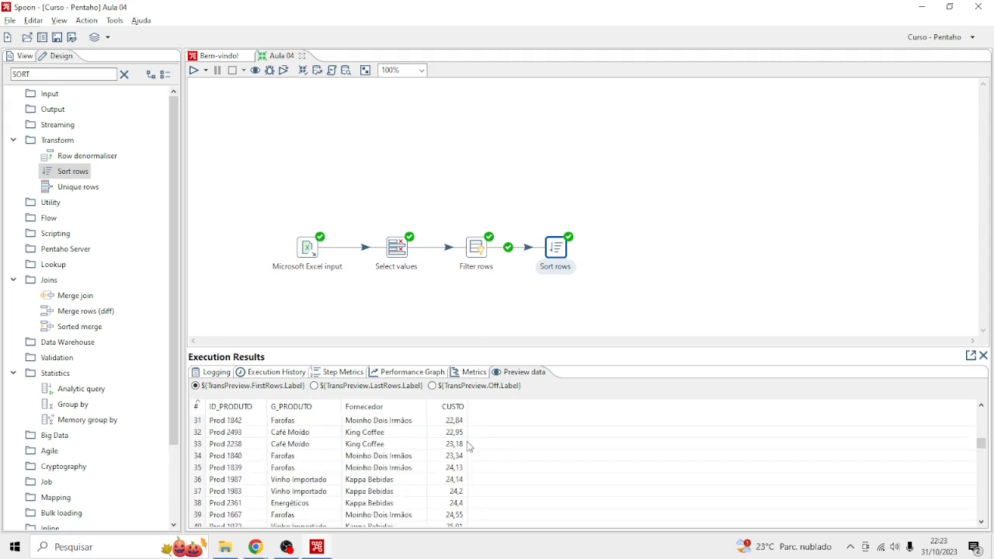
drag(381, 199, 603, 284)
click(621, 264)
drag(633, 315, 461, 222)
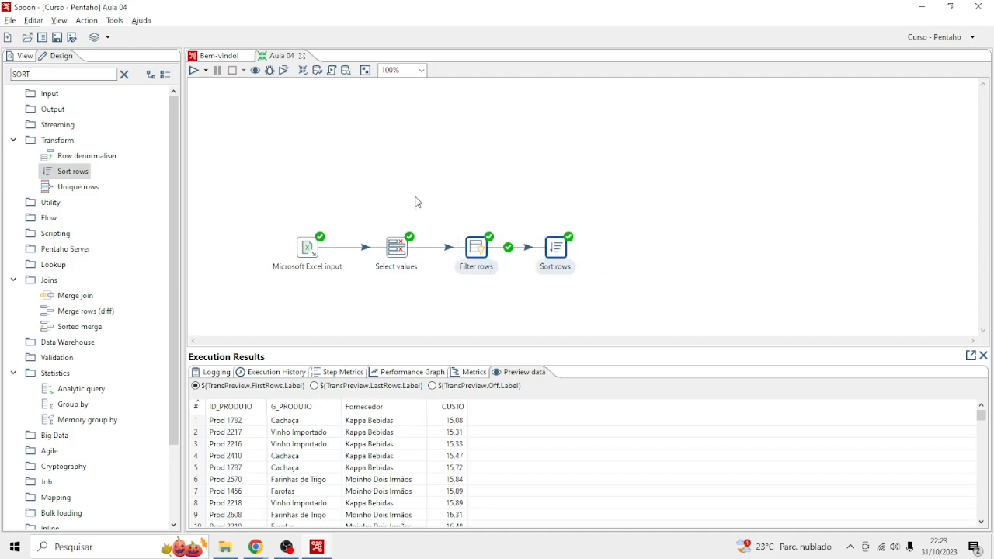
click(521, 205)
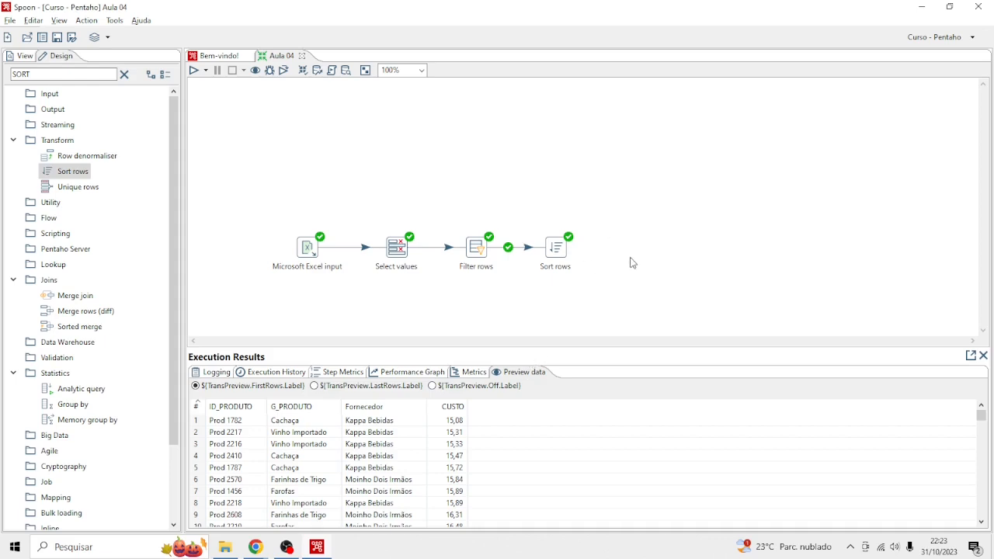
Add a Dummy (do nothing) step beside Sort rows and connect the output of Sort rows to it
double_click(48, 70)
text(DUM)
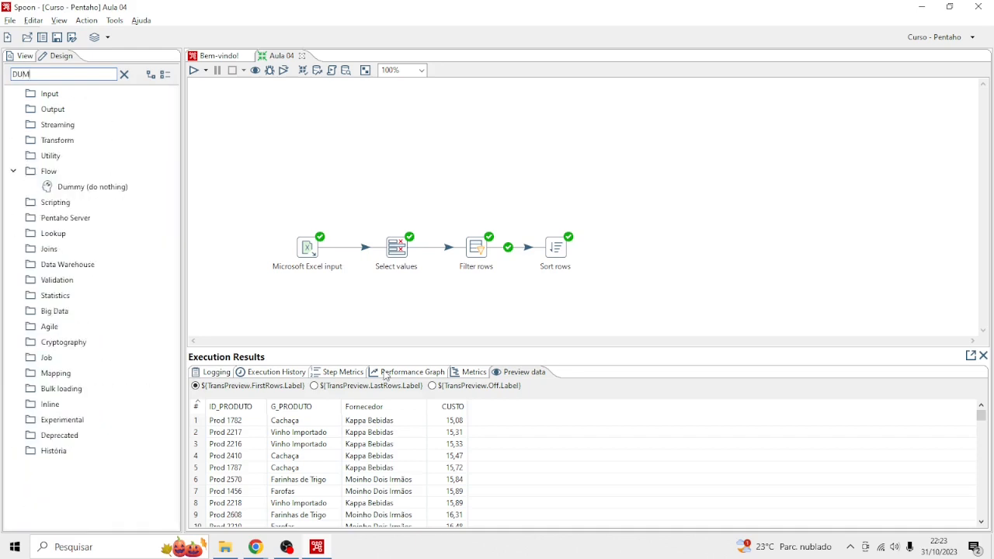
drag(117, 191, 614, 250)
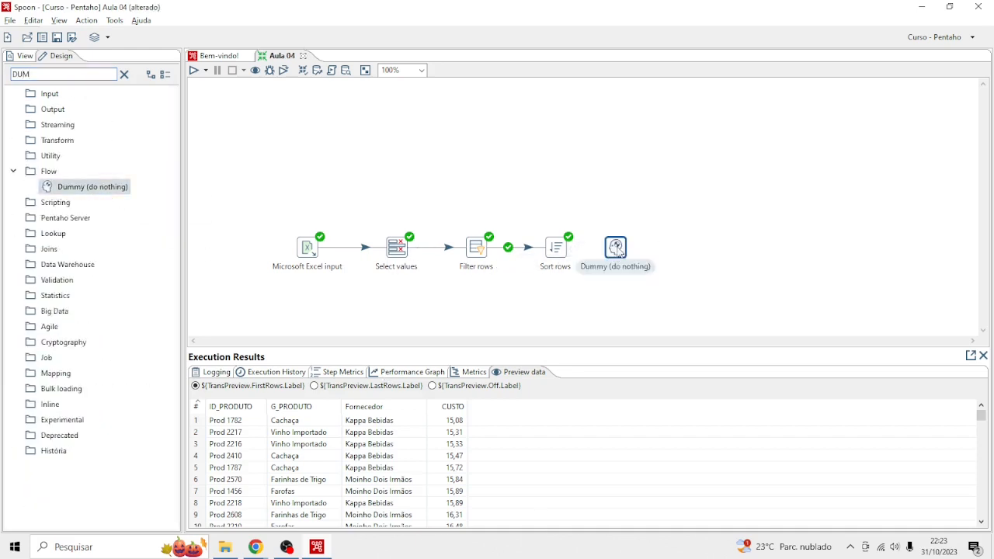
click(557, 250)
mouse_move(559, 265)
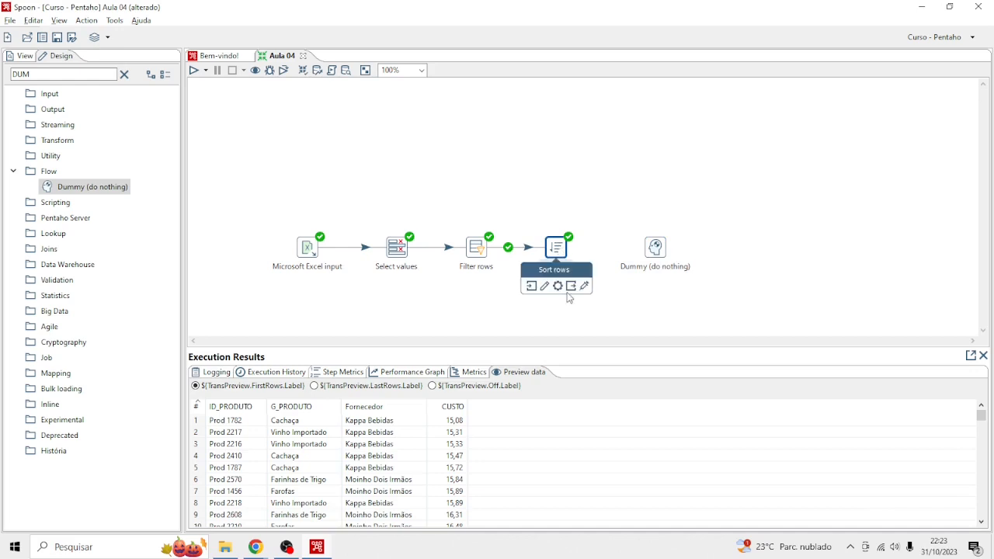
drag(571, 292, 666, 269)
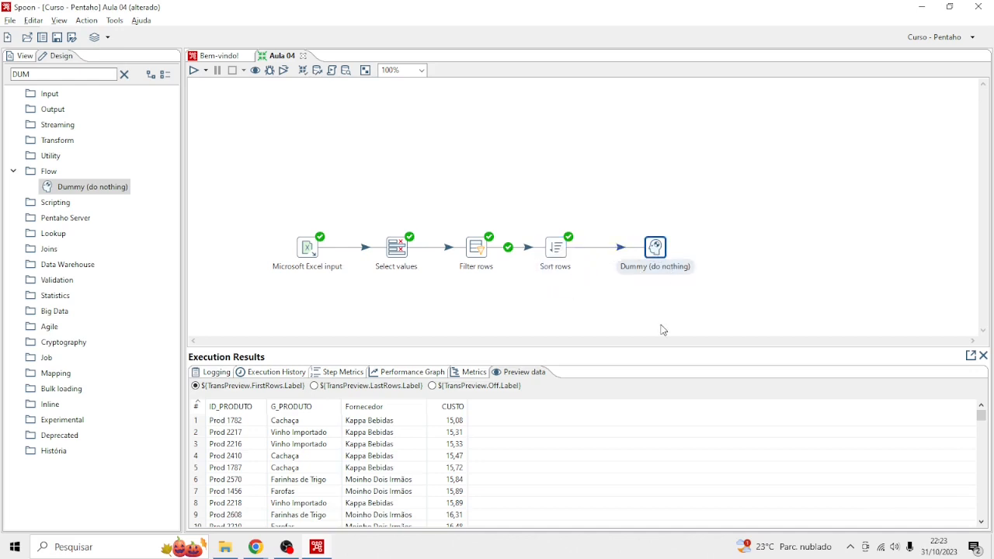
Save and run the transformation, show the preview data of the Dummy step, and keep that step aligned with the others
click(194, 70)
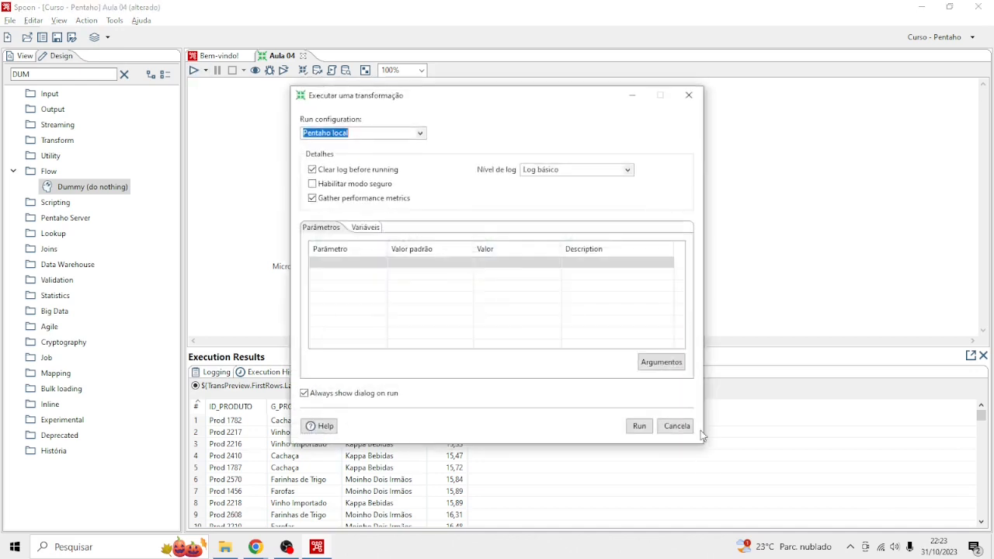
click(638, 426)
click(559, 281)
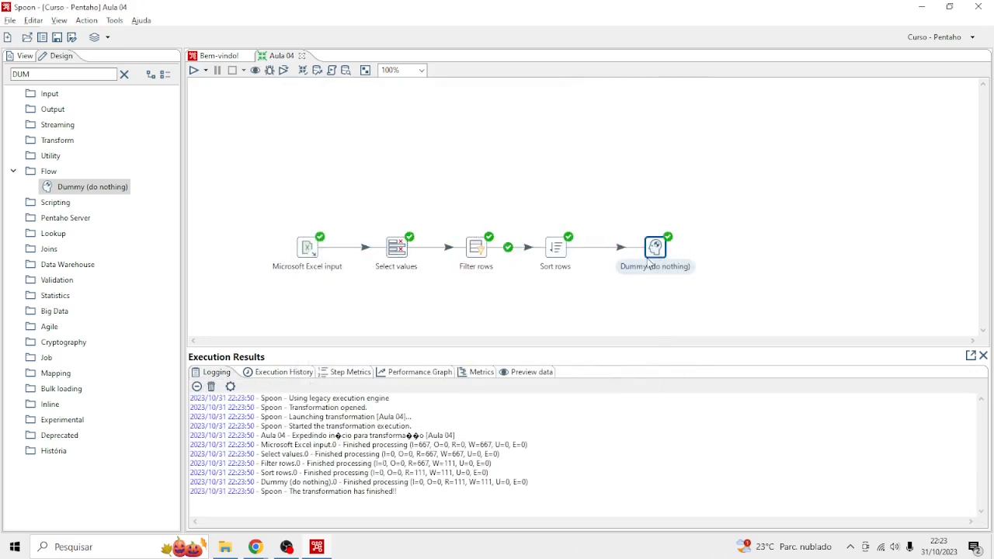
click(528, 372)
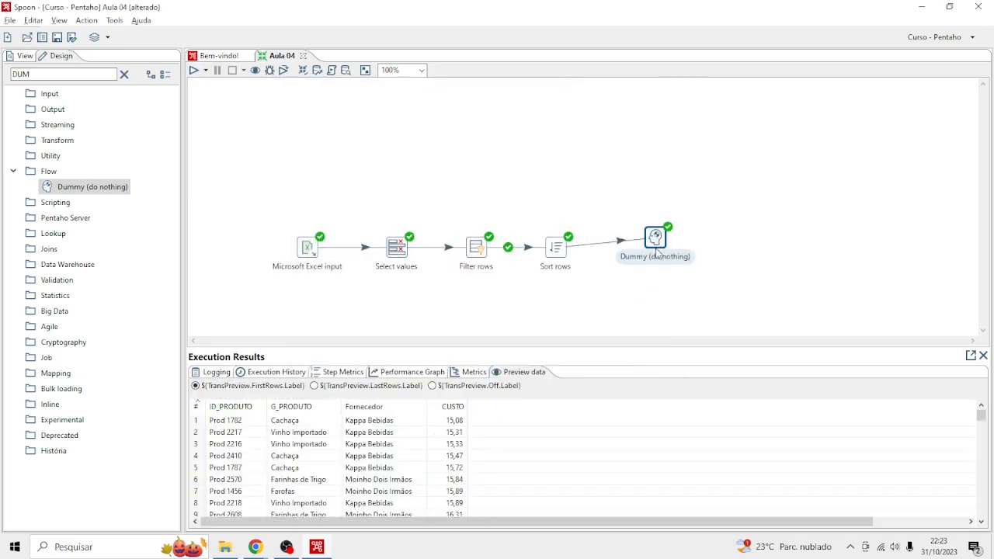
mouse_move(658, 245)
mouse_down()
mouse_move(649, 266)
mouse_move(669, 258)
mouse_up()
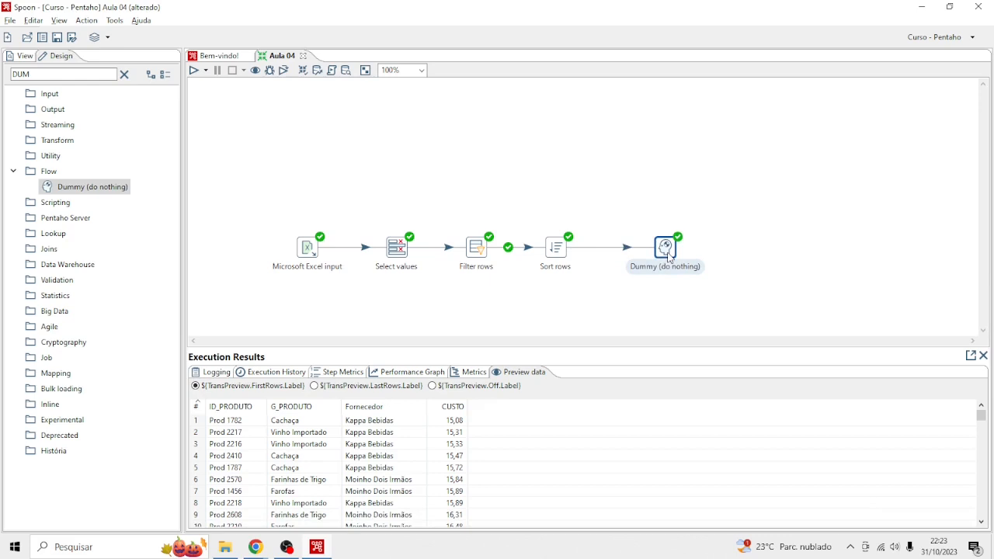
Replace the Dummy step with a Microsoft Excel output step and connect the output of Sort rows to it
mouse_move(669, 258)
key(Delete)
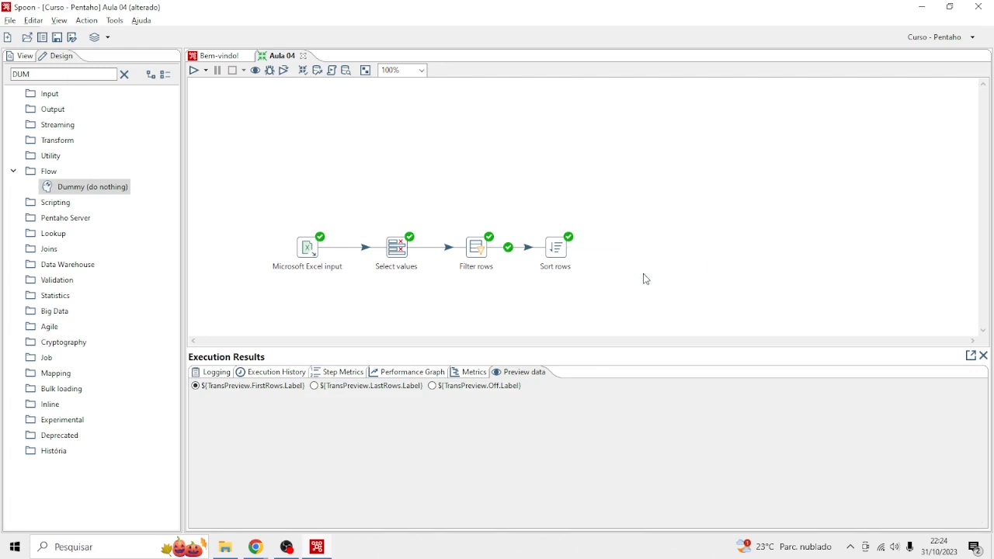
double_click(88, 73)
text(EXCE)
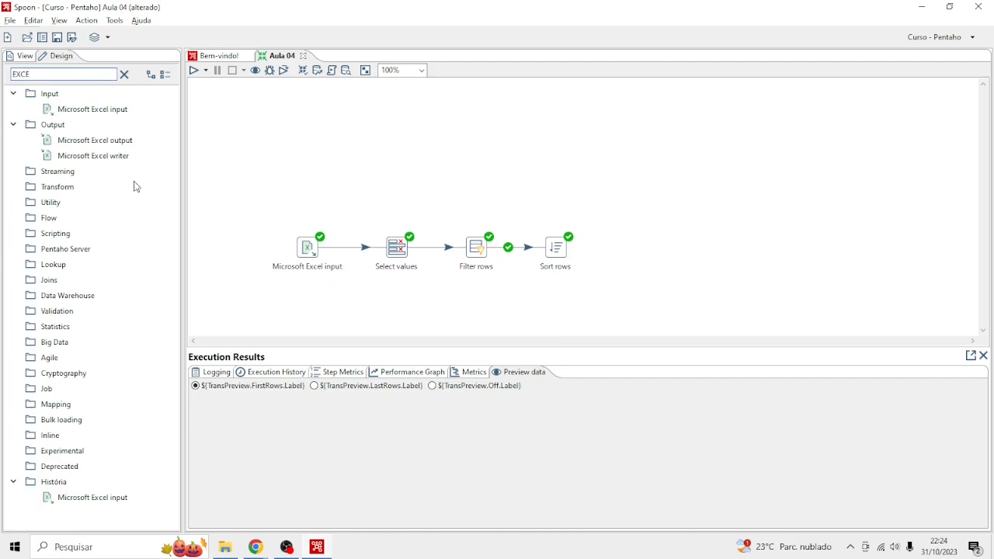
drag(95, 140, 643, 248)
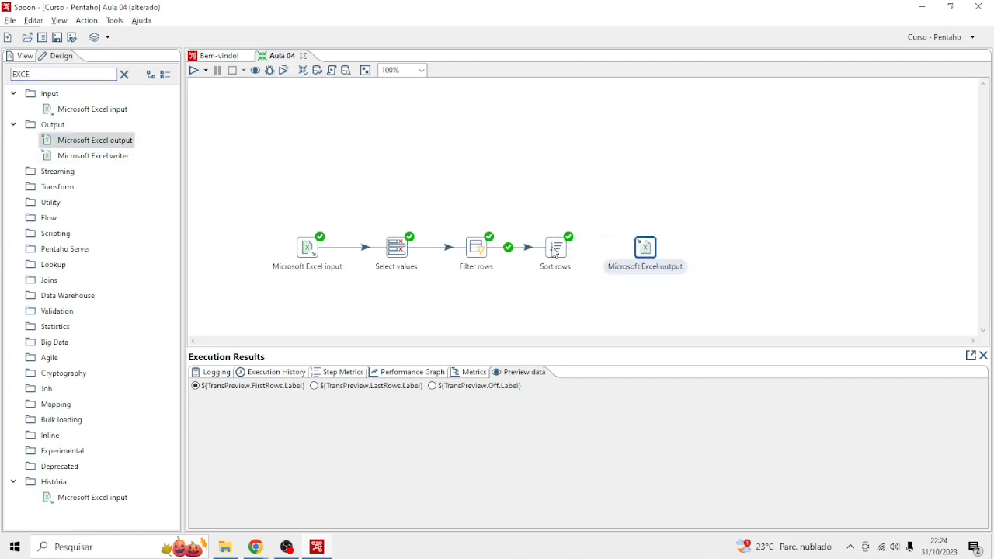
mouse_move(554, 250)
drag(571, 286, 647, 250)
Set the Excel output file to NOVO BD.xls in the Curso- Pentaho\BD folder and clear the separate extension value
double_click(647, 250)
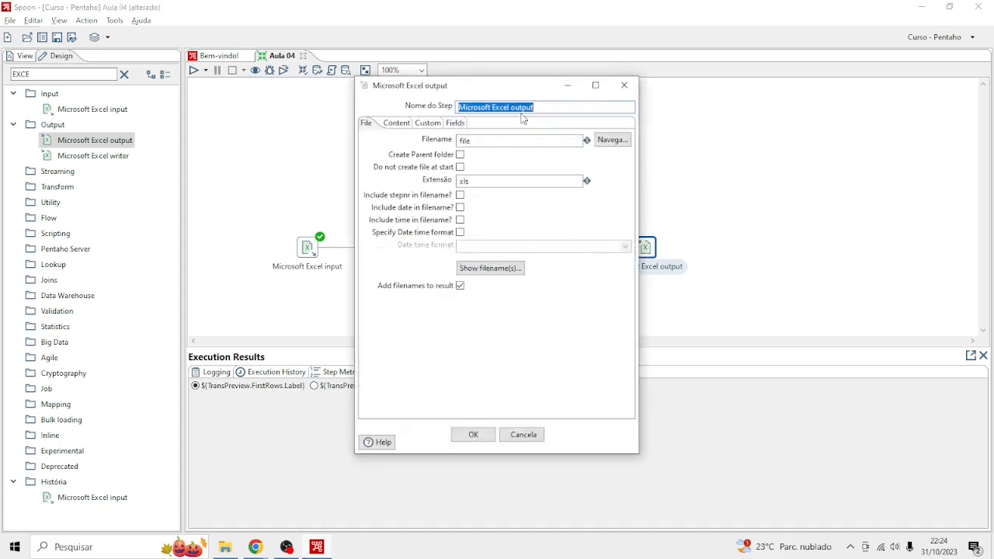
click(594, 87)
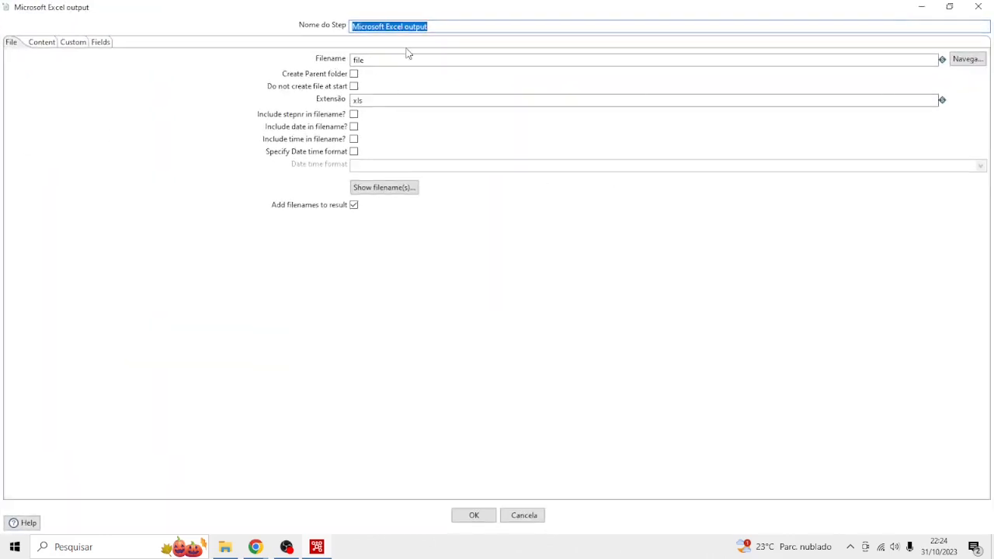
click(976, 64)
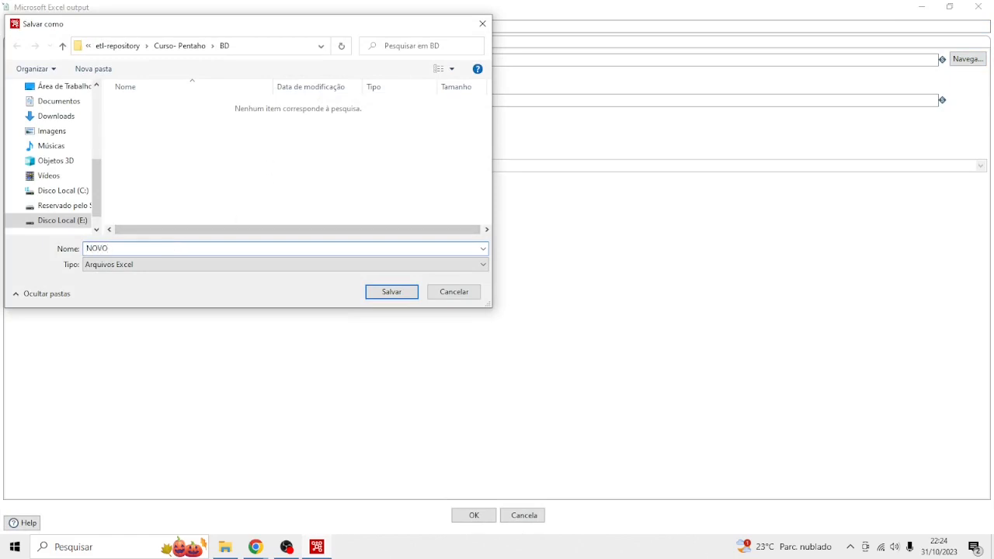
click(392, 292)
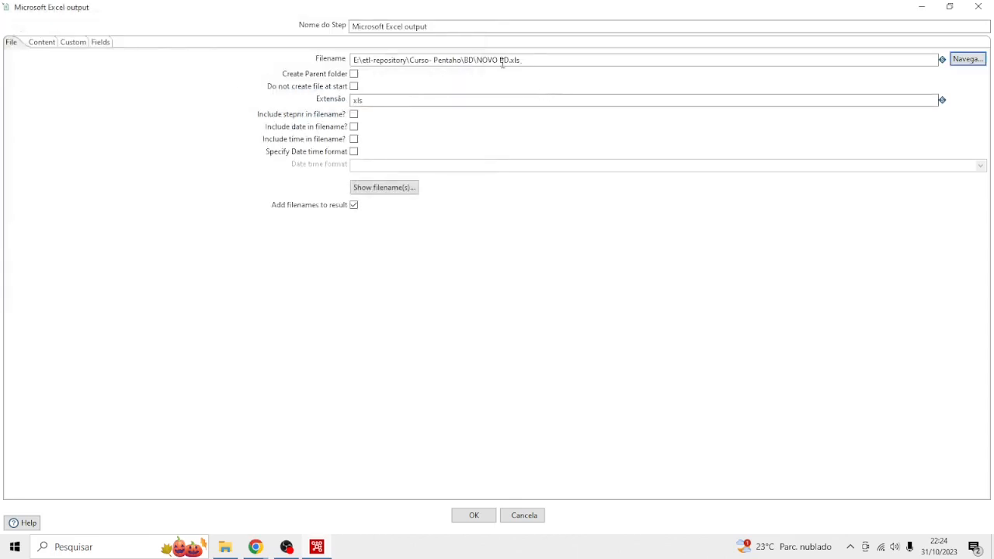
click(539, 60)
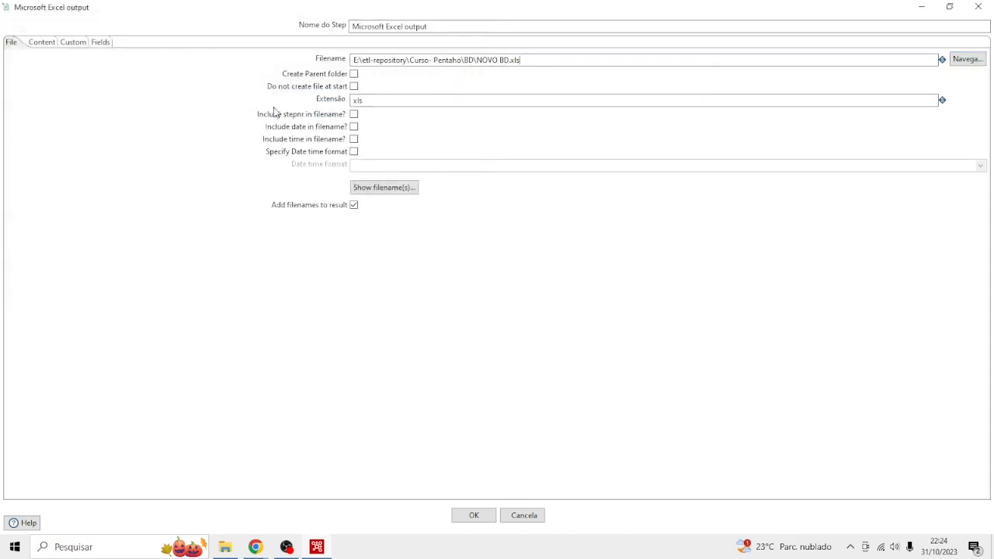
drag(368, 100, 334, 105)
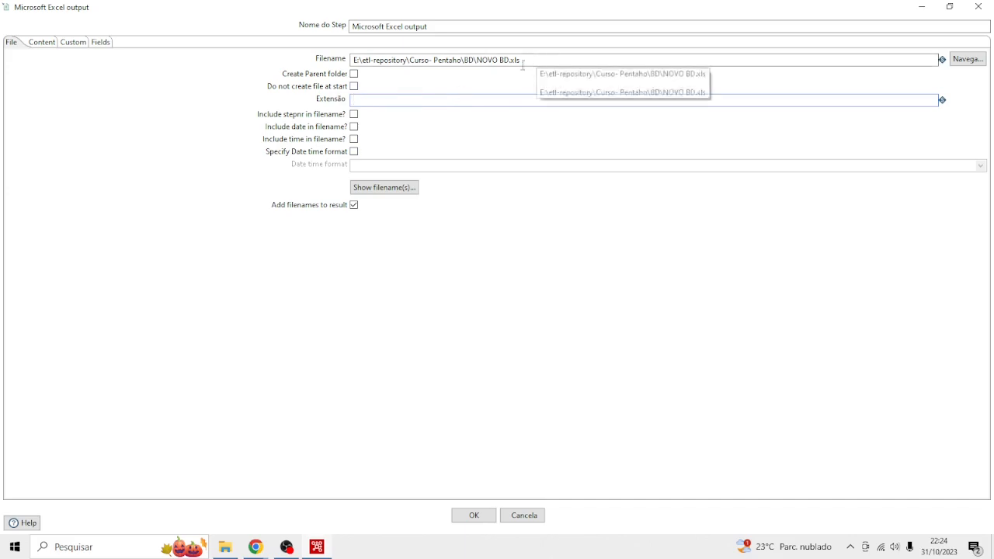
Load the incoming fields into the Microsoft Excel output step and accept its configuration
click(98, 44)
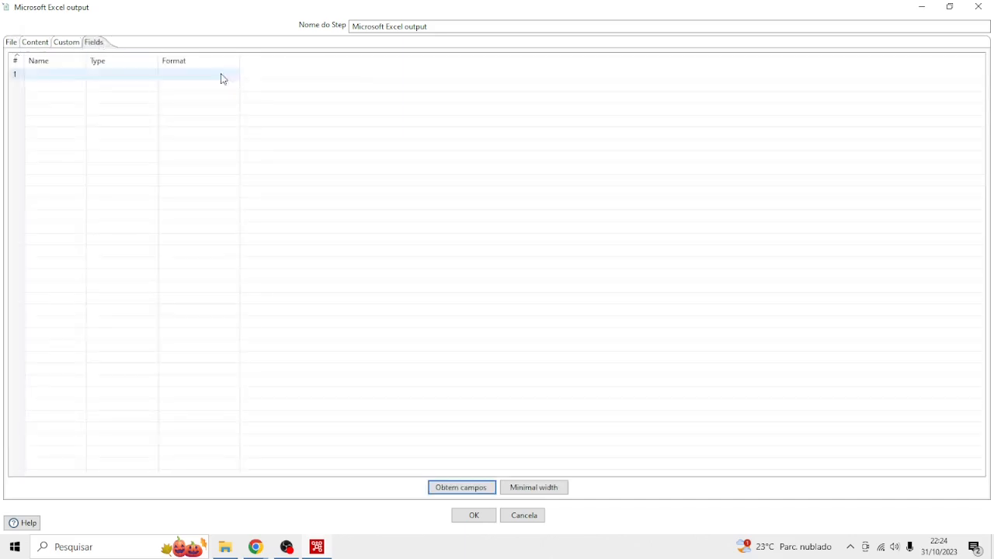
click(452, 492)
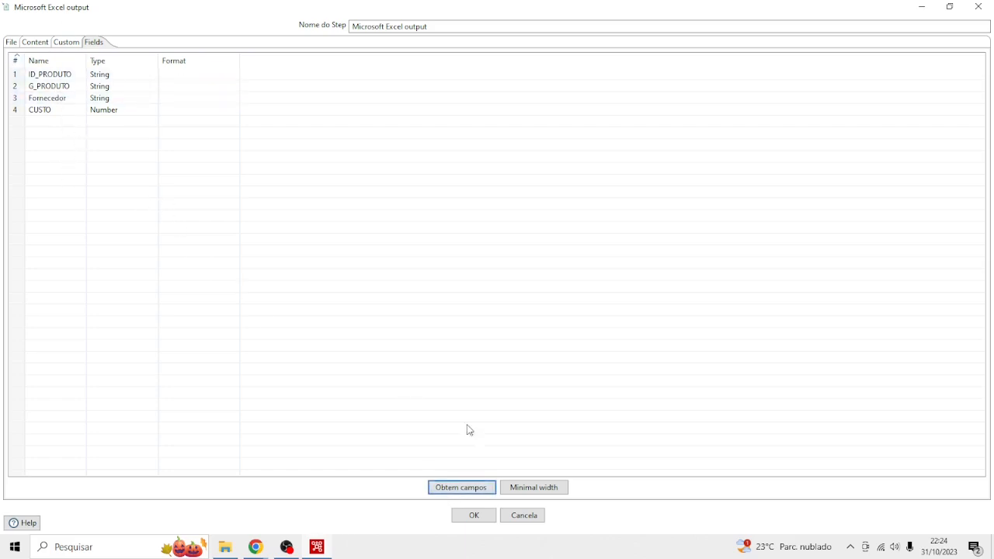
click(474, 515)
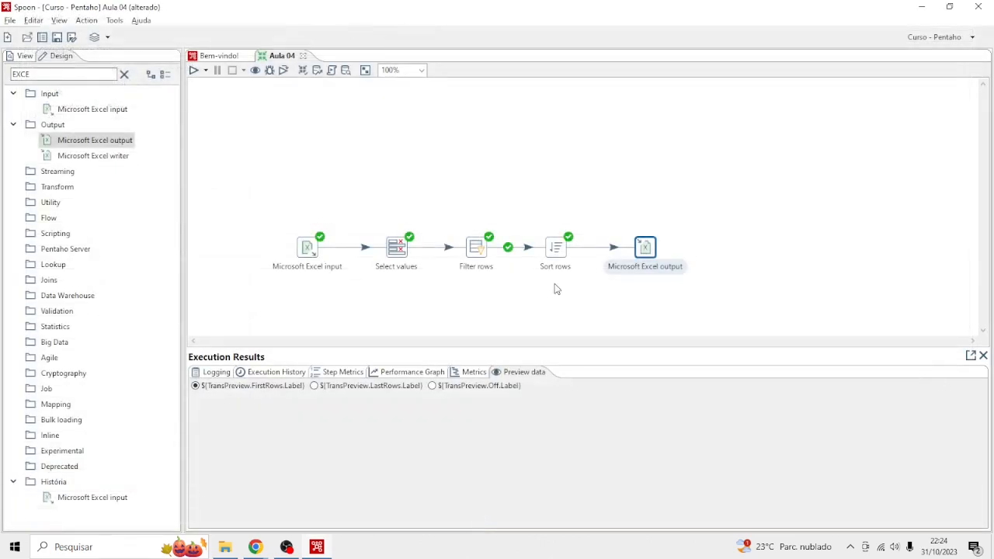
Save and run the transformation to write the Excel file, and show the preview data of the Microsoft Excel output step
click(194, 72)
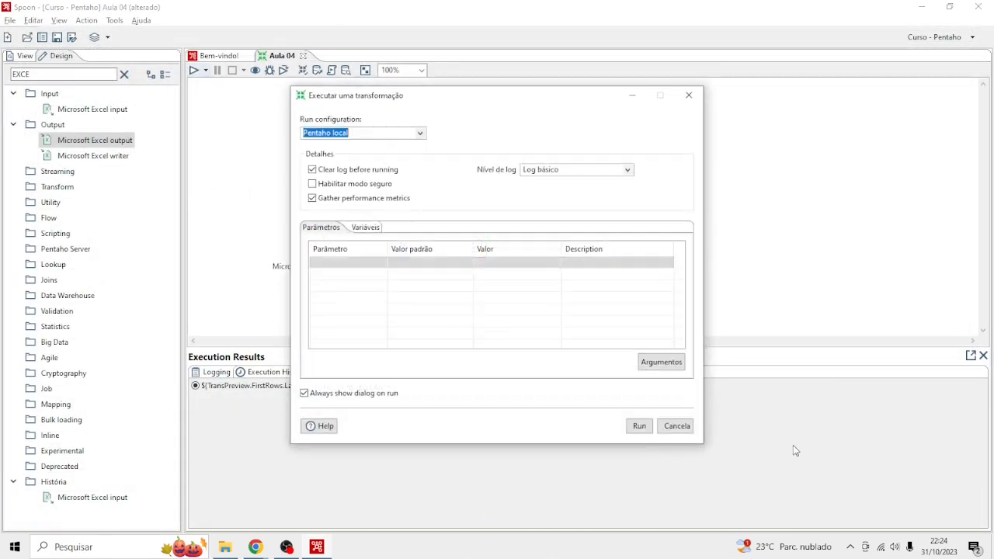
click(637, 424)
click(560, 281)
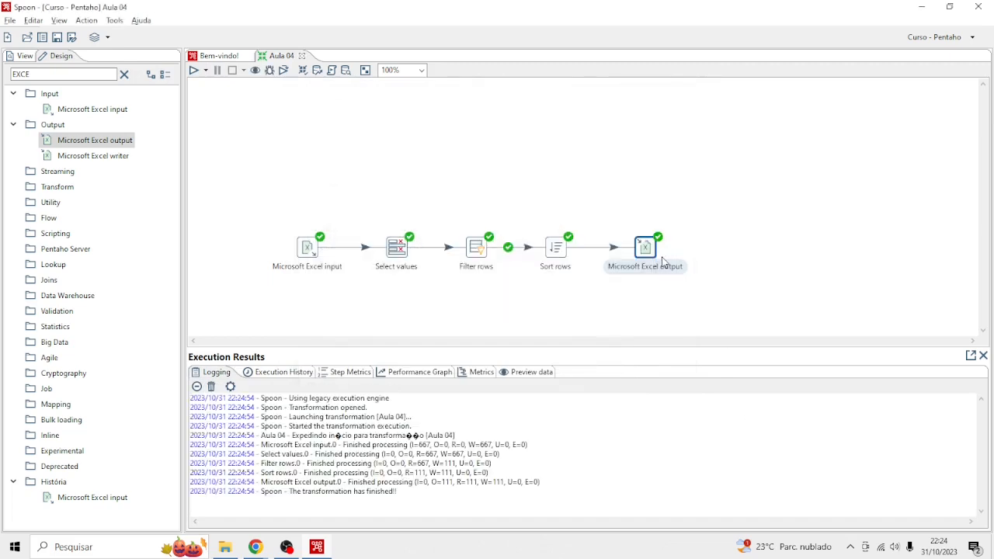
click(534, 374)
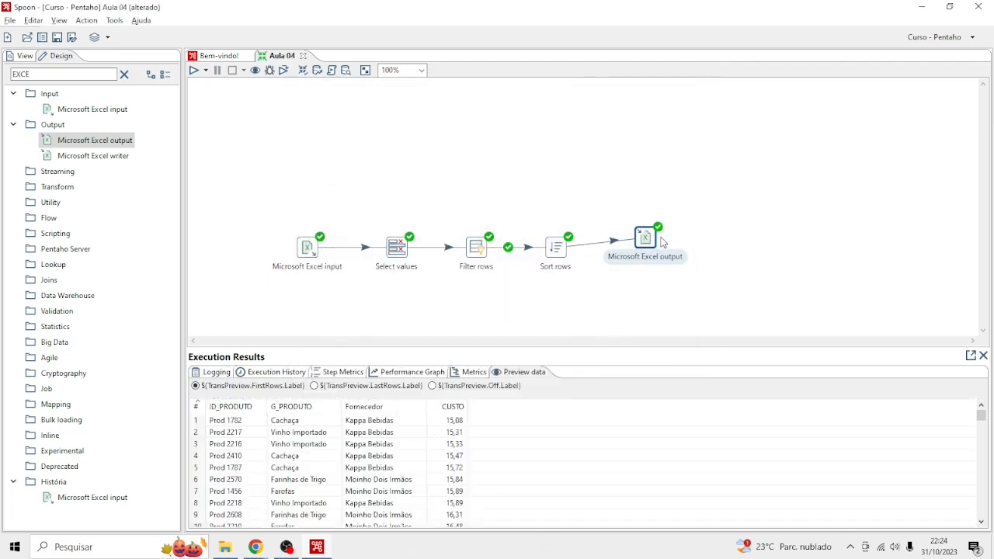
drag(646, 240, 647, 251)
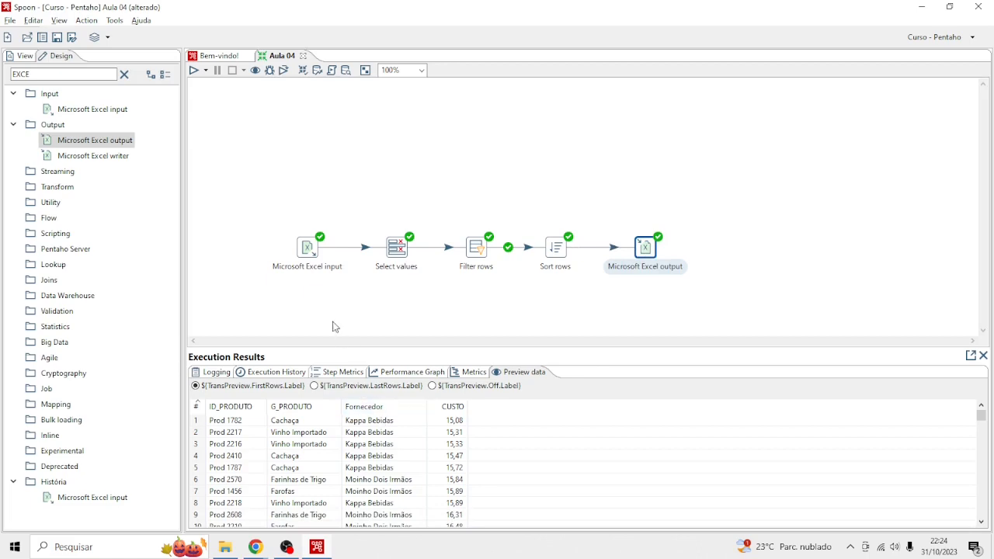
Browse the BD folder from the Microsoft Excel input step, listing all file types to check for the generated file
double_click(309, 250)
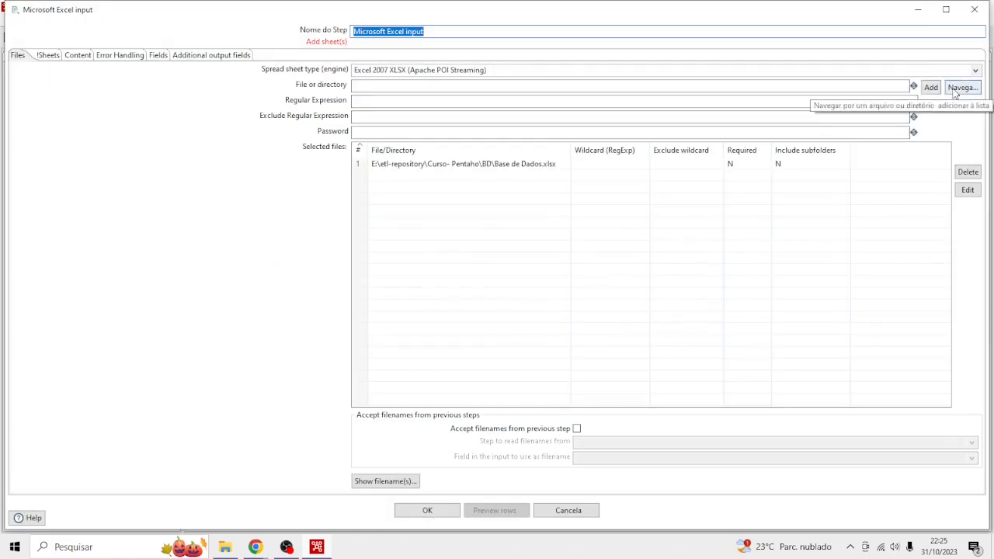
click(956, 89)
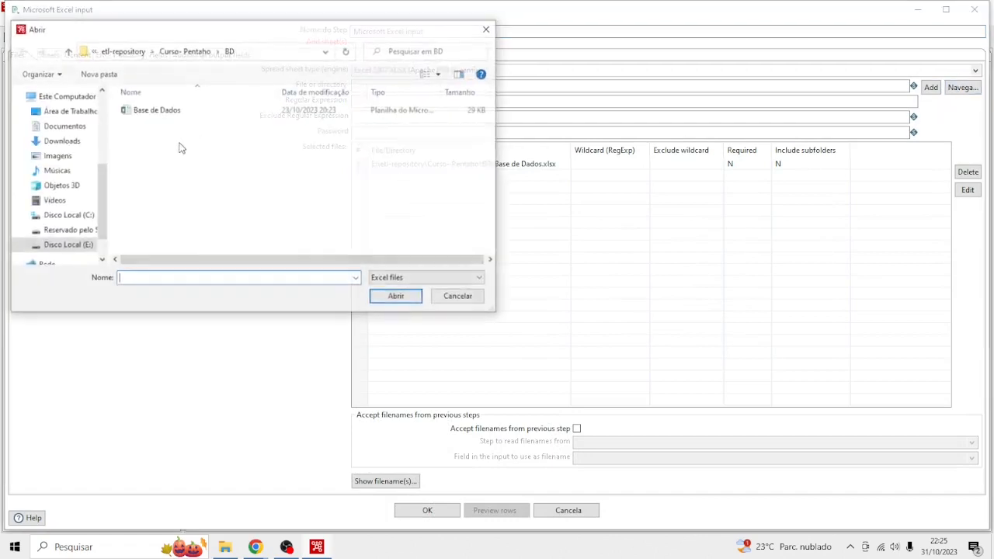
click(446, 277)
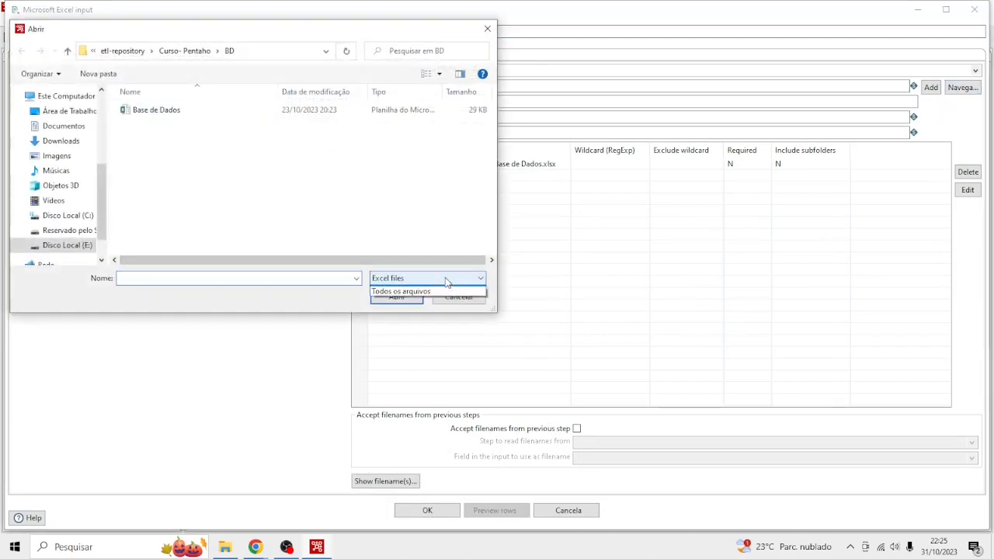
click(413, 300)
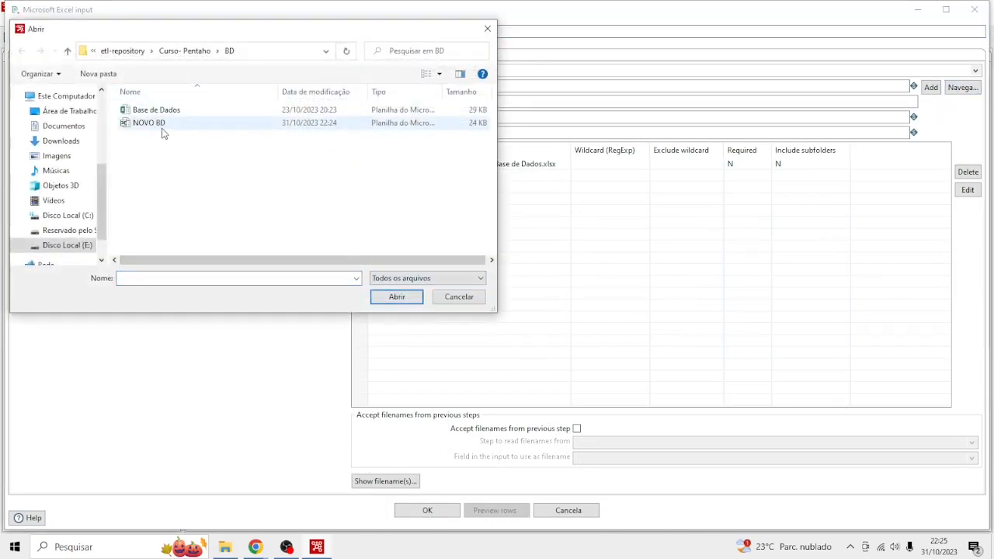